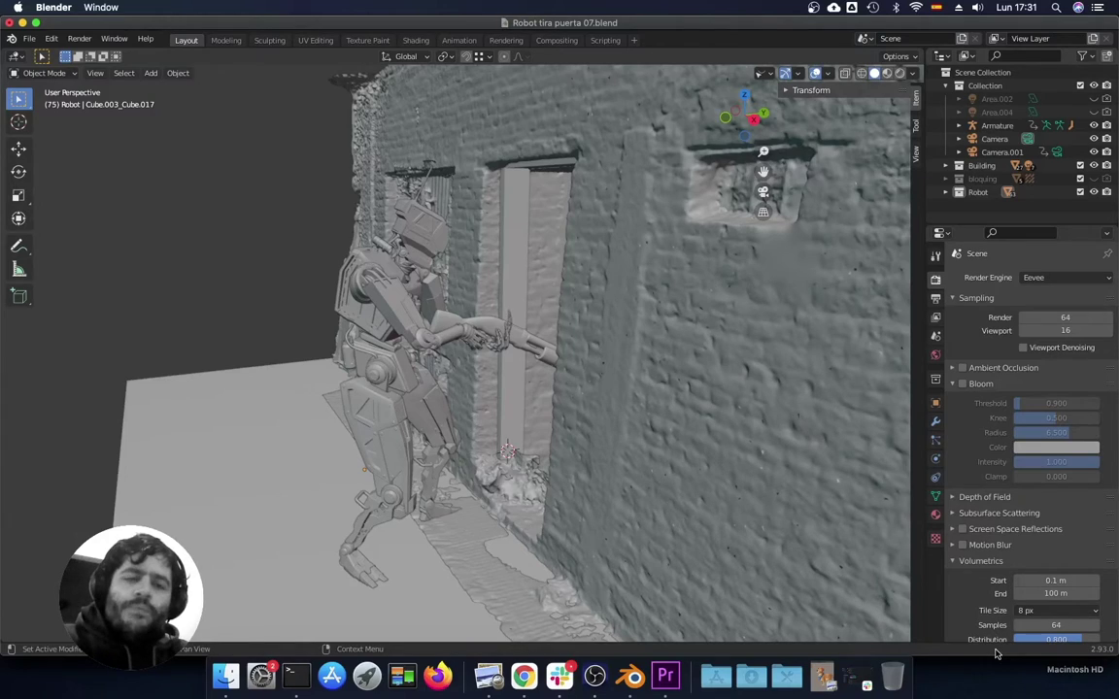
- Enable Scene Statistics in the status bar to show vertex, face, triangle and object counts
right_click(996, 651)
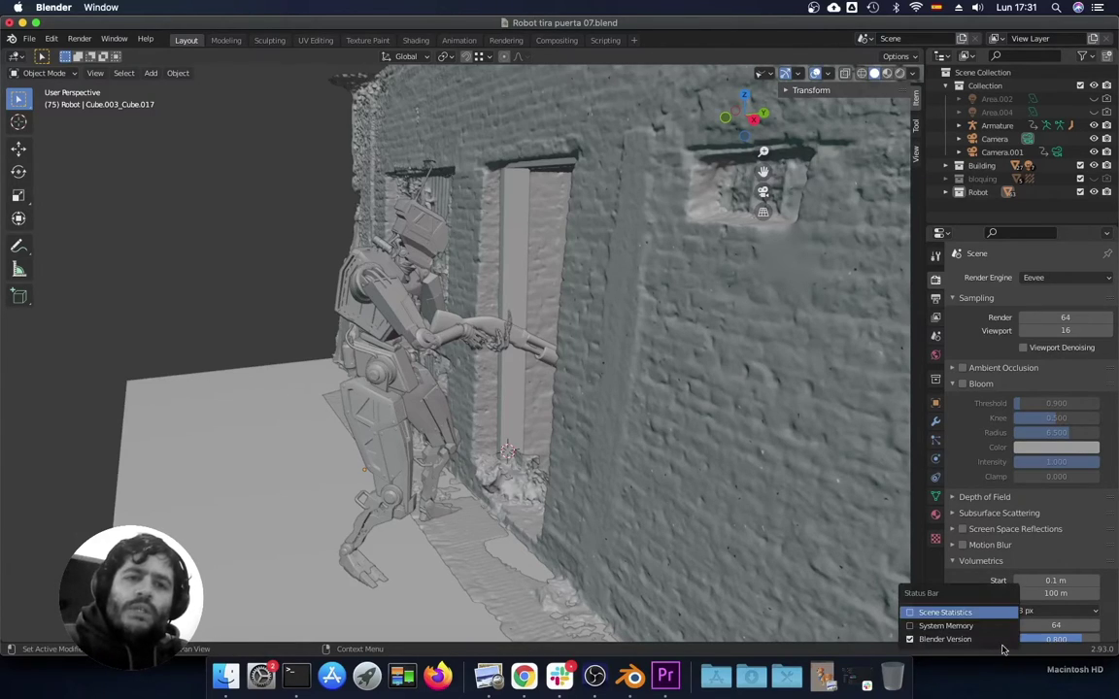
click(927, 612)
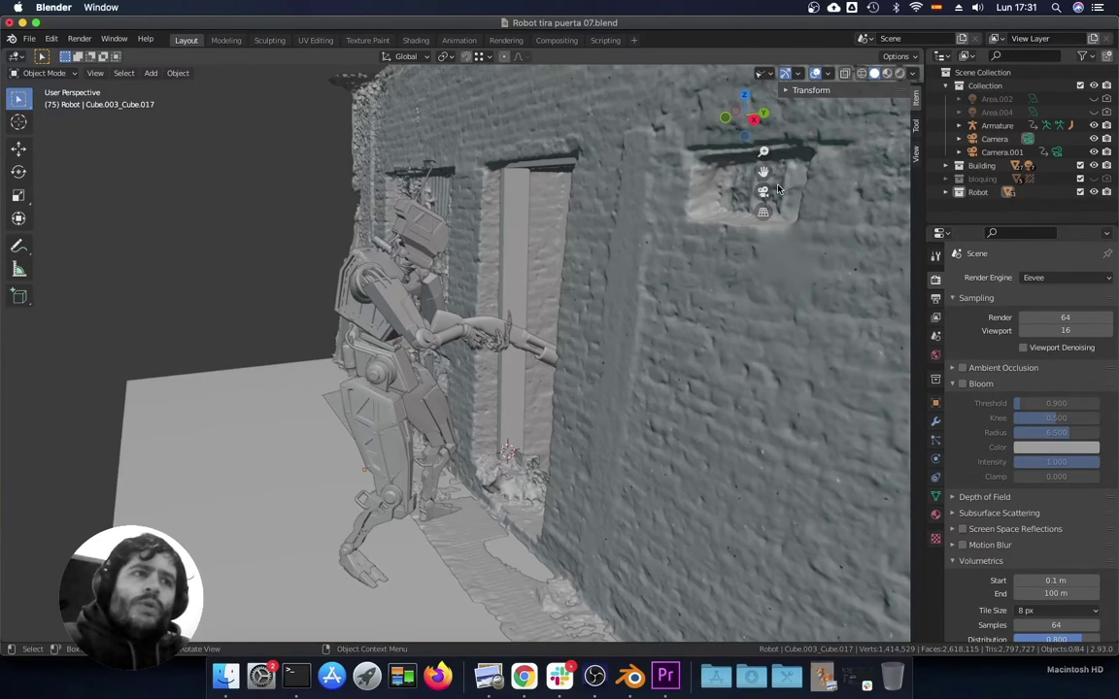
- Turn on the Statistics overlay in the 3D viewport's Viewport Overlays settings
click(829, 75)
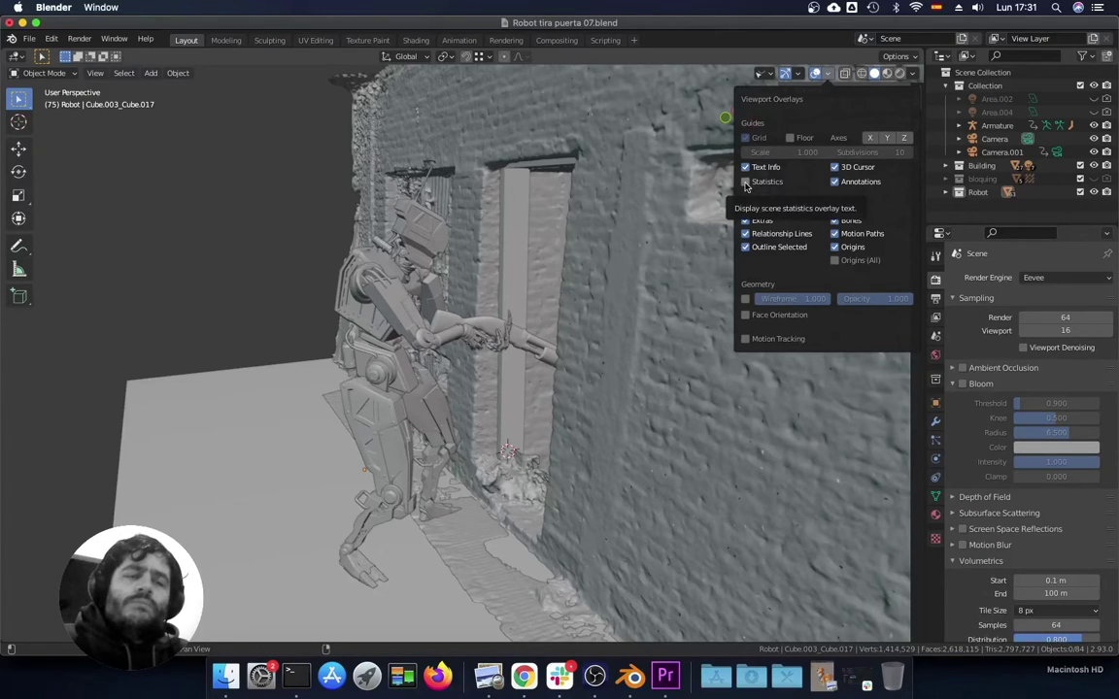
click(745, 184)
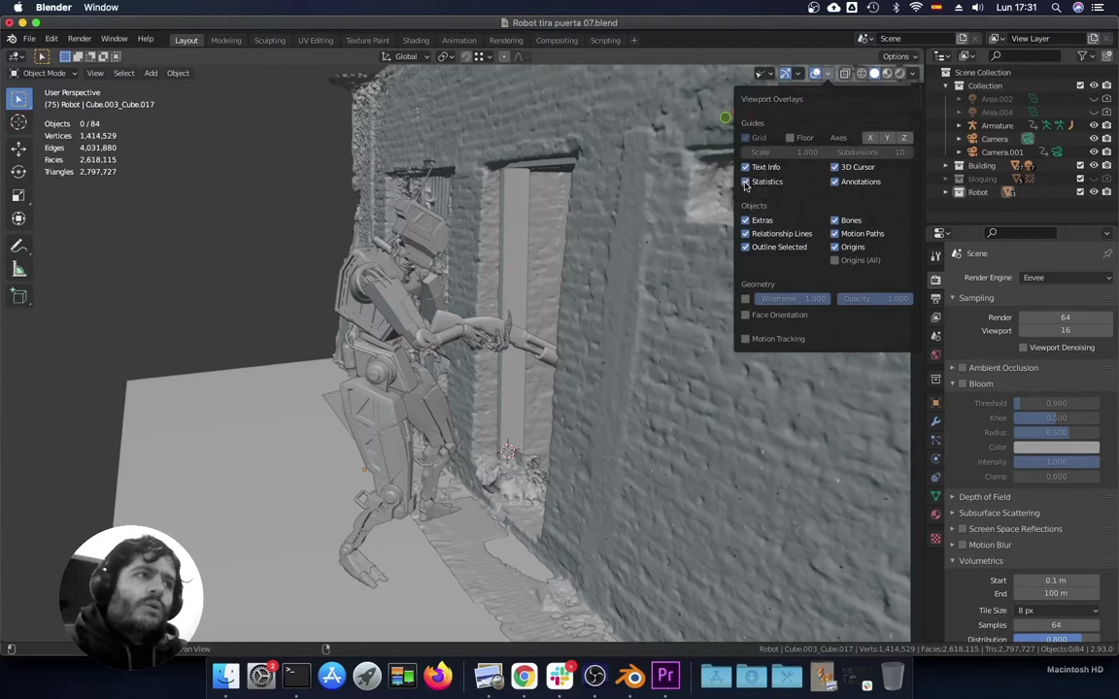
click(745, 184)
click(745, 184)
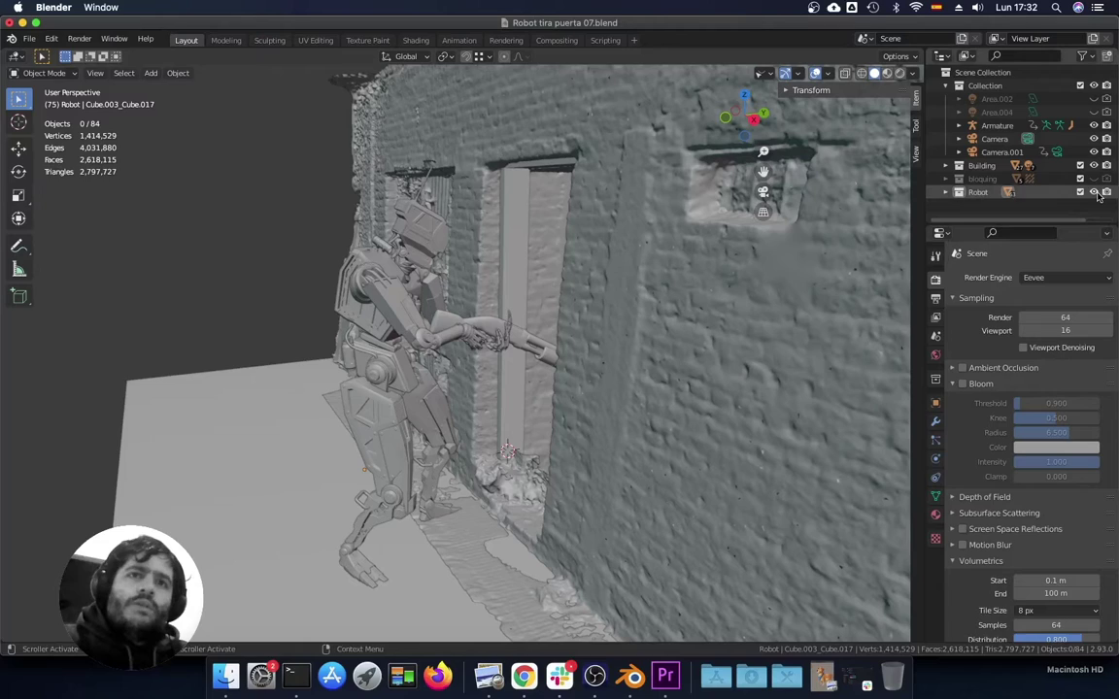
- Hide Robot and Building collections, check Camera, Armature and Camera.001 counts, then unhide both
click(1094, 192)
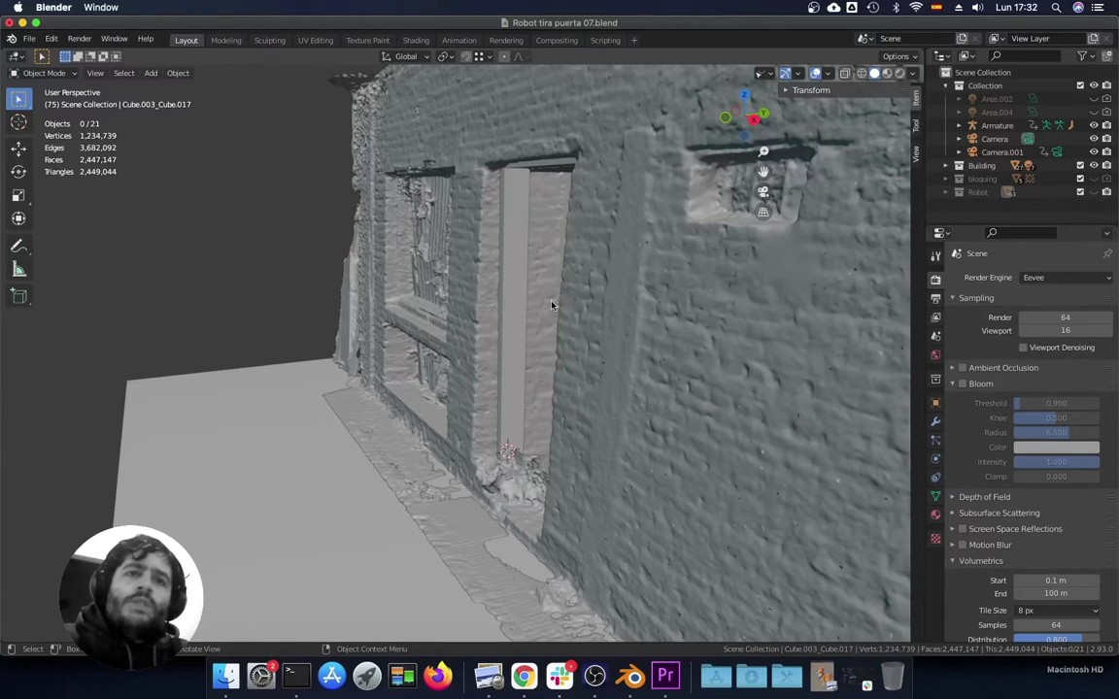
click(1094, 166)
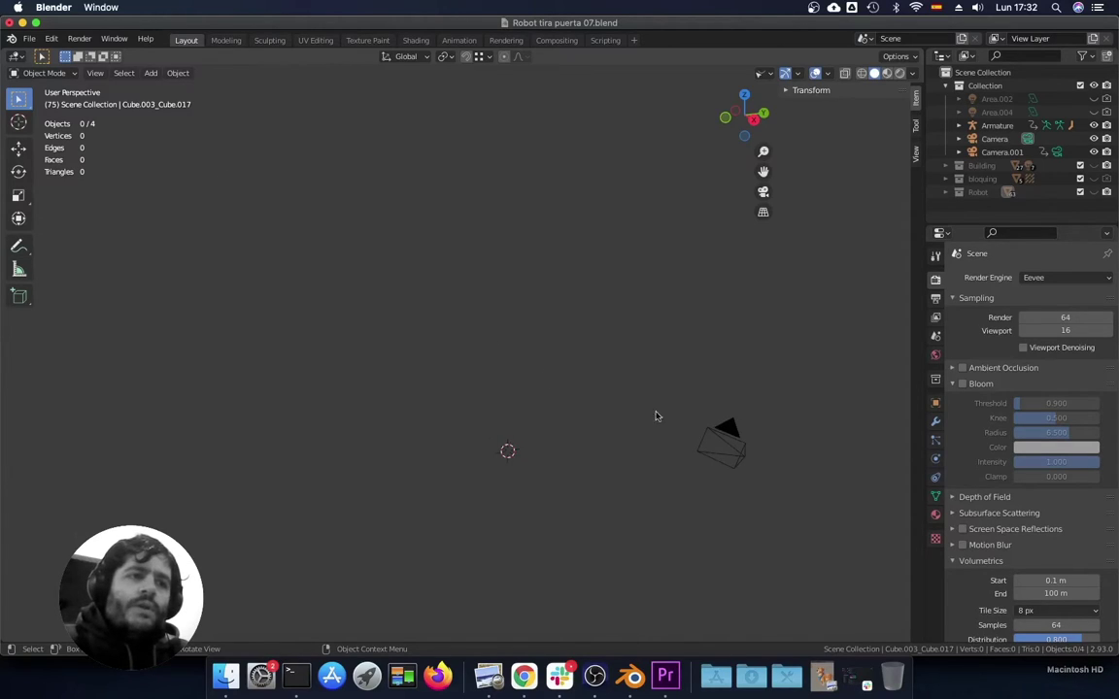
click(728, 433)
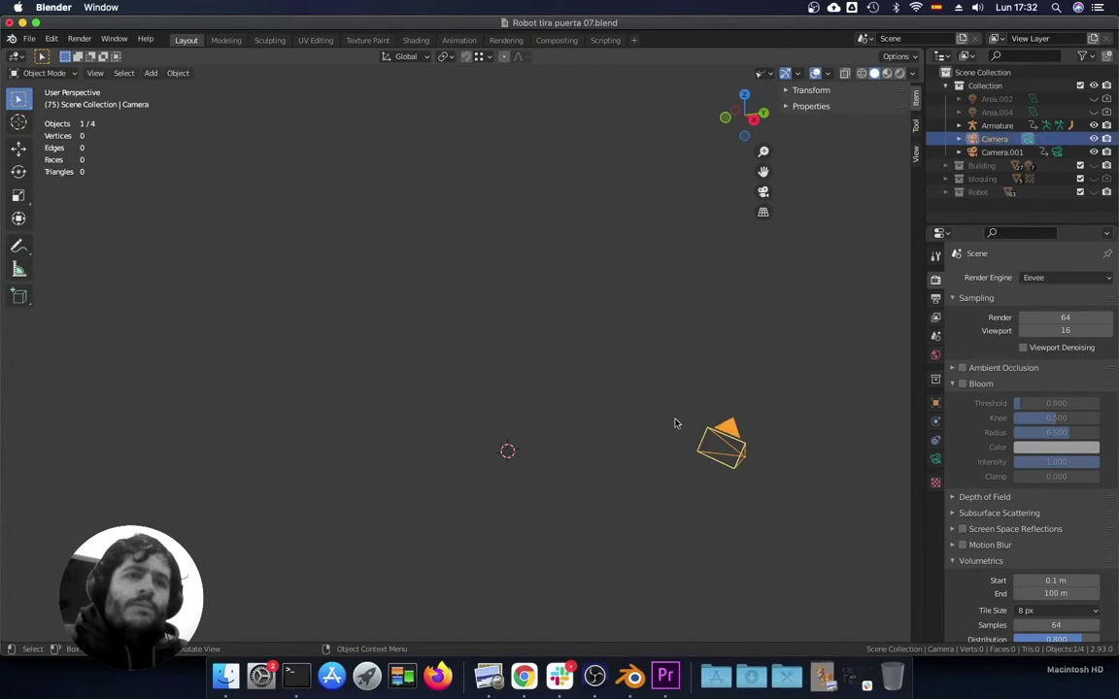
click(998, 126)
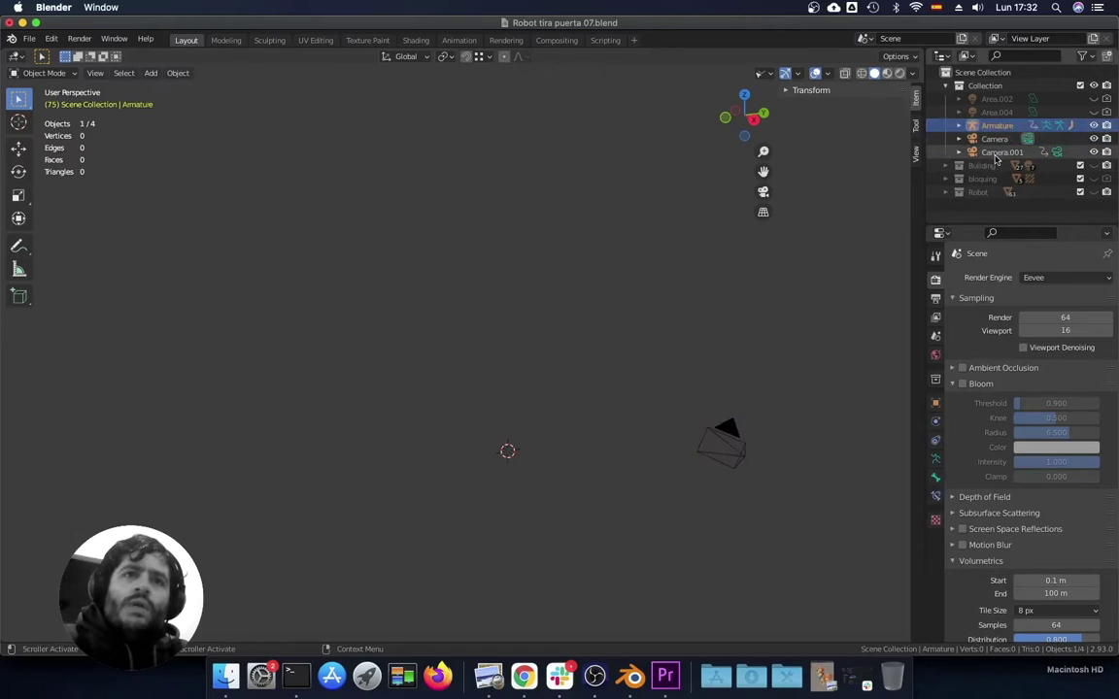
click(1001, 152)
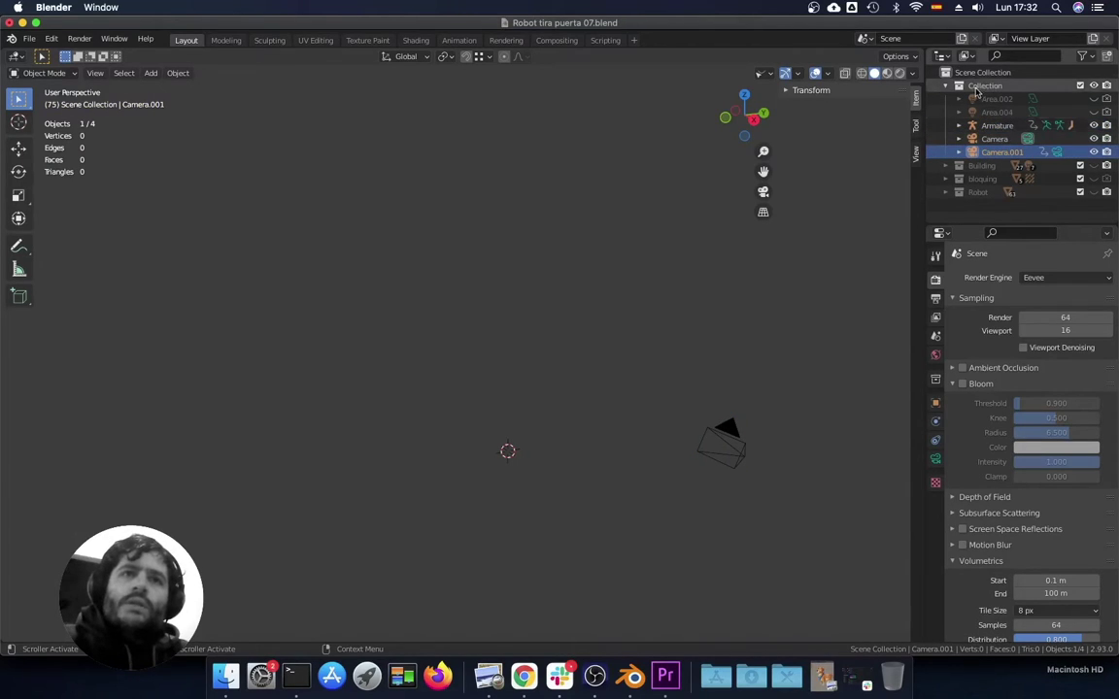
click(1094, 166)
click(1094, 192)
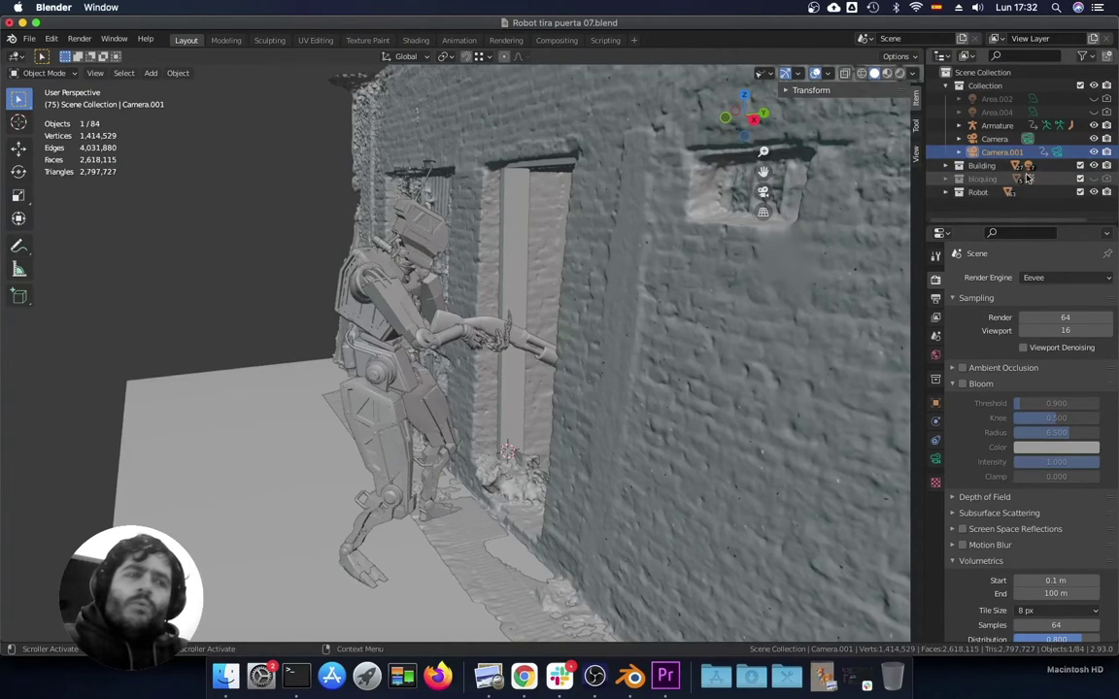
- Select only the robot's head and isolate it in Local View with Numpad /
click(428, 253)
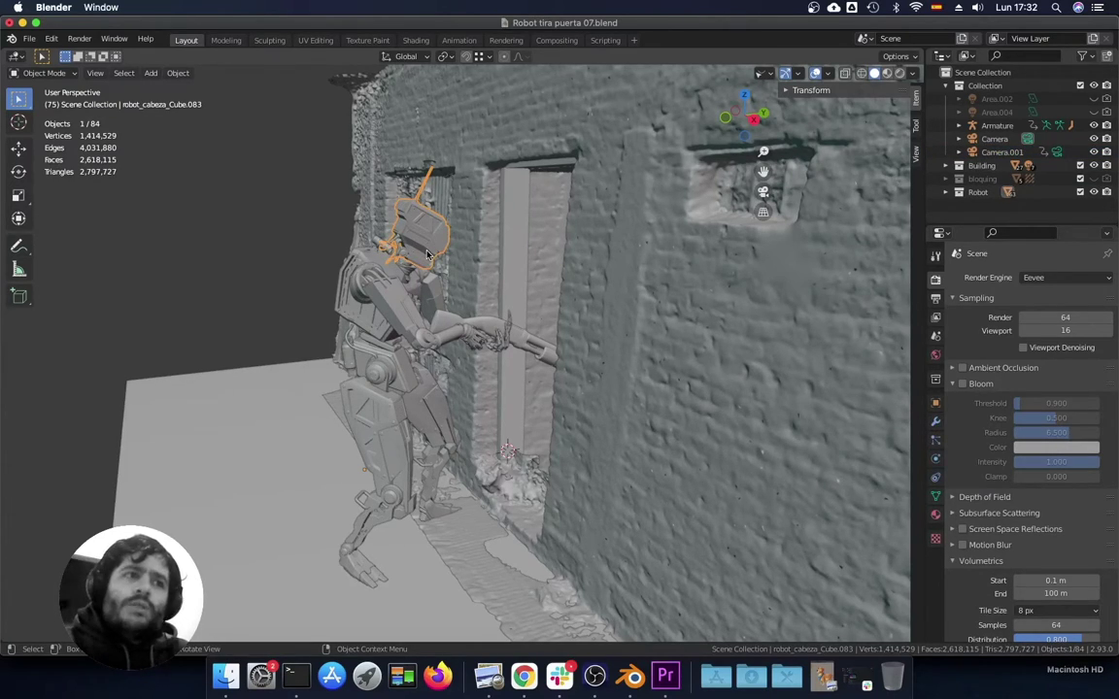
key(alt+a)
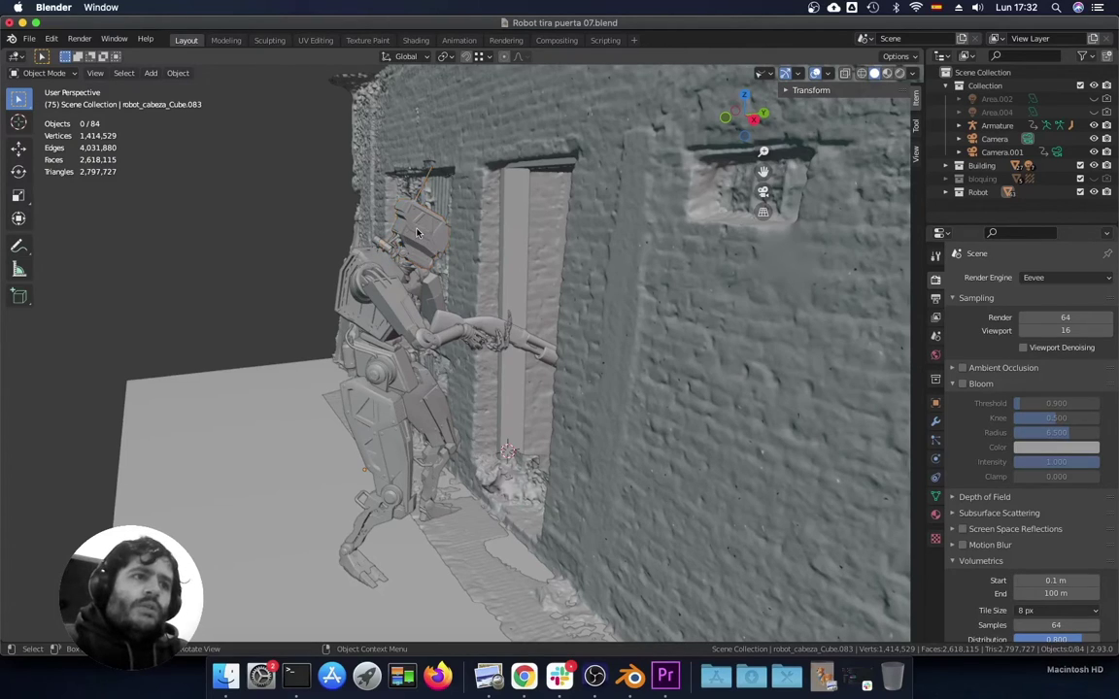
click(416, 233)
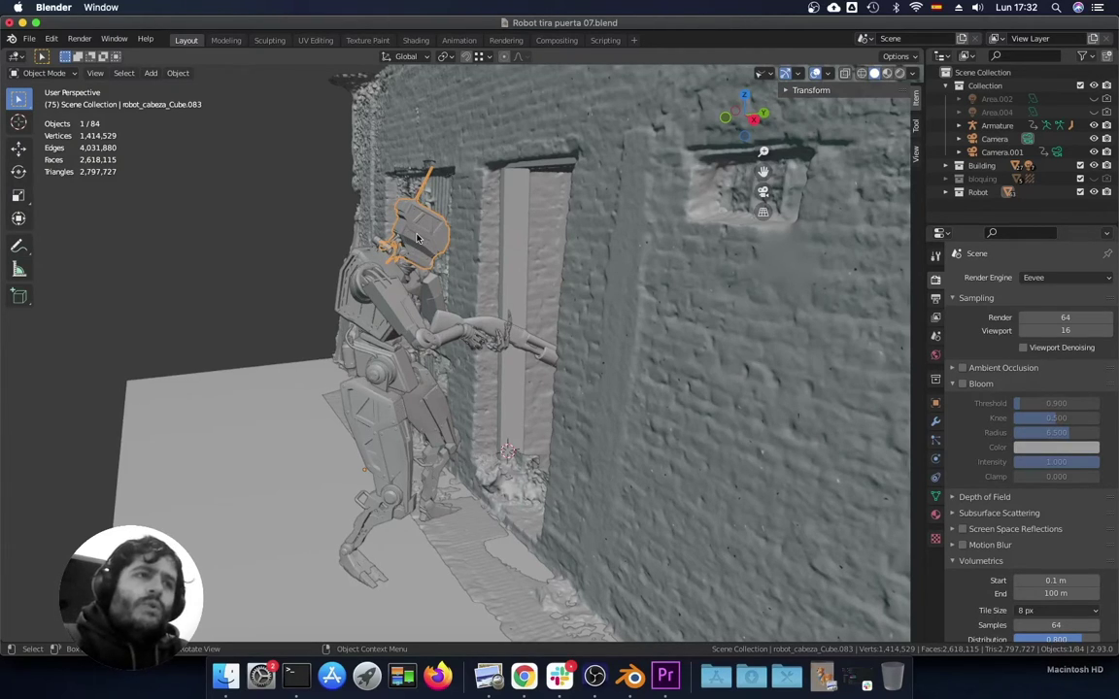
key(KP_Divide)
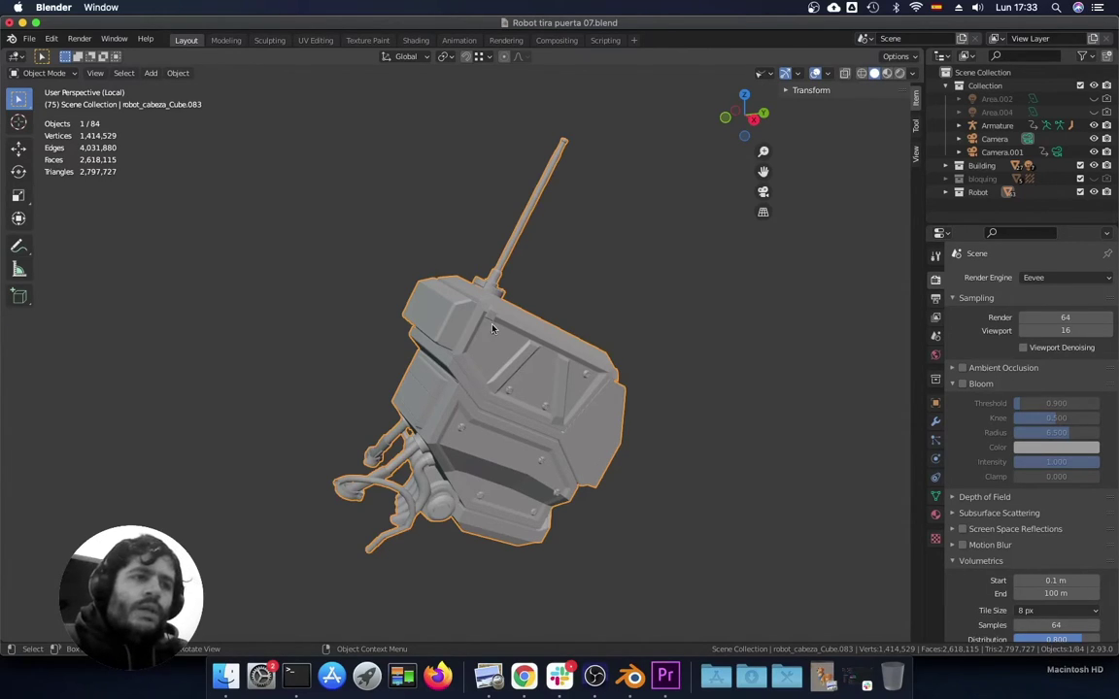
- Put the isolated head in Edit Mode with all 20,459 vertices selected and framed
middle_drag(486, 335, 480, 332)
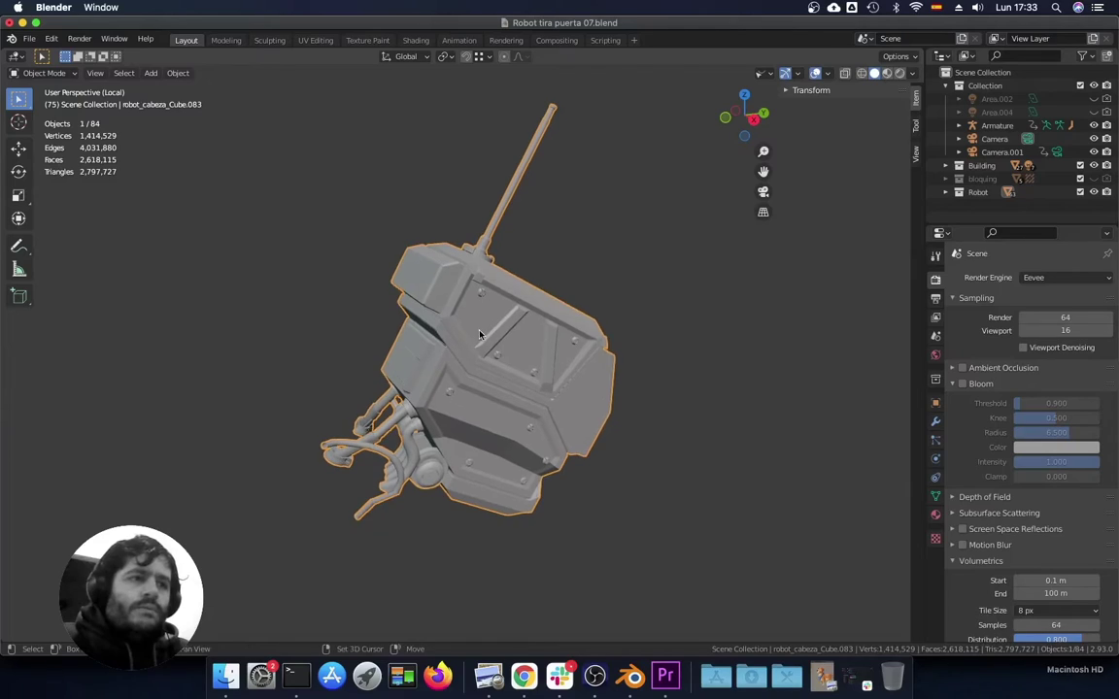
click(61, 73)
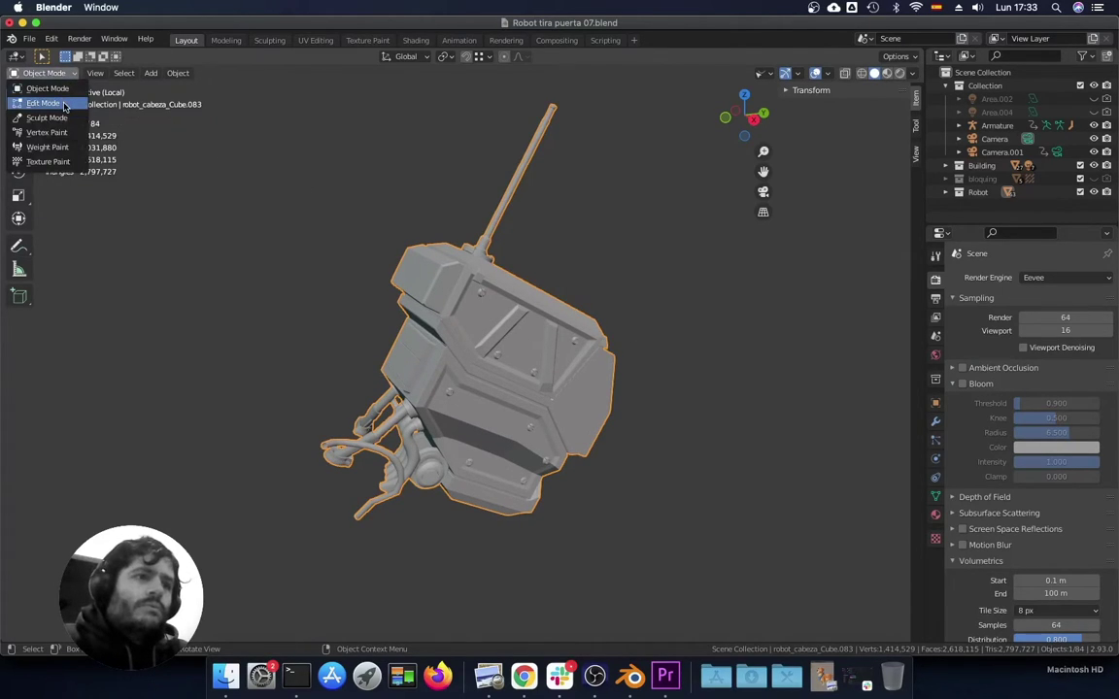
click(56, 103)
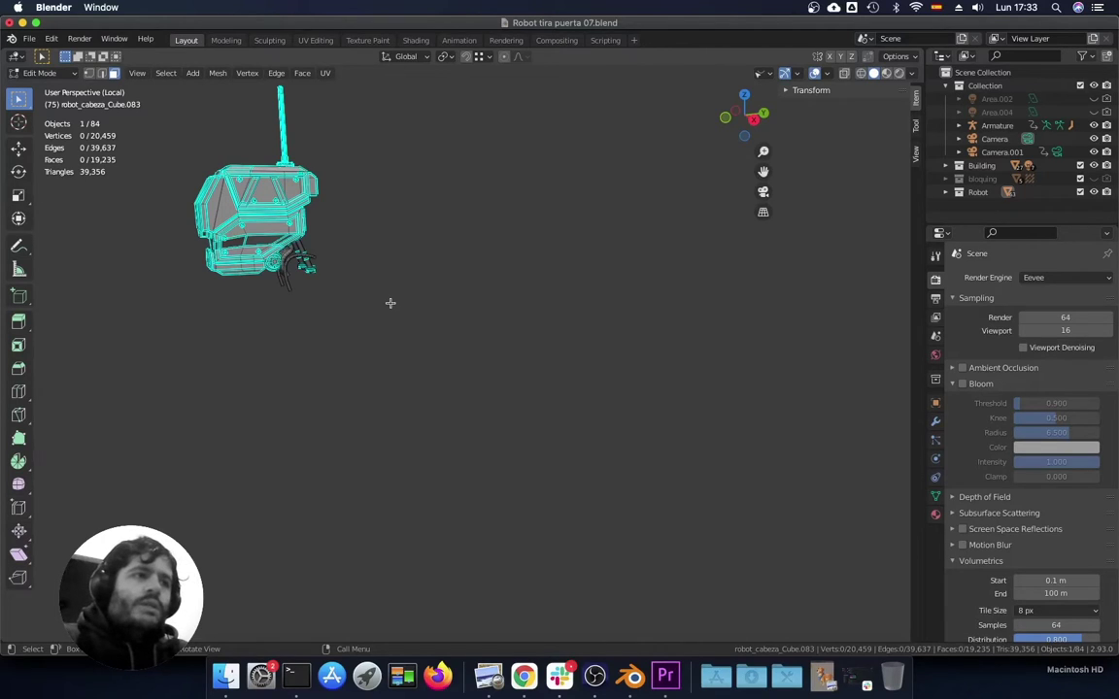
key(a)
key(KP_Decimal)
middle_drag(389, 302, 321, 222)
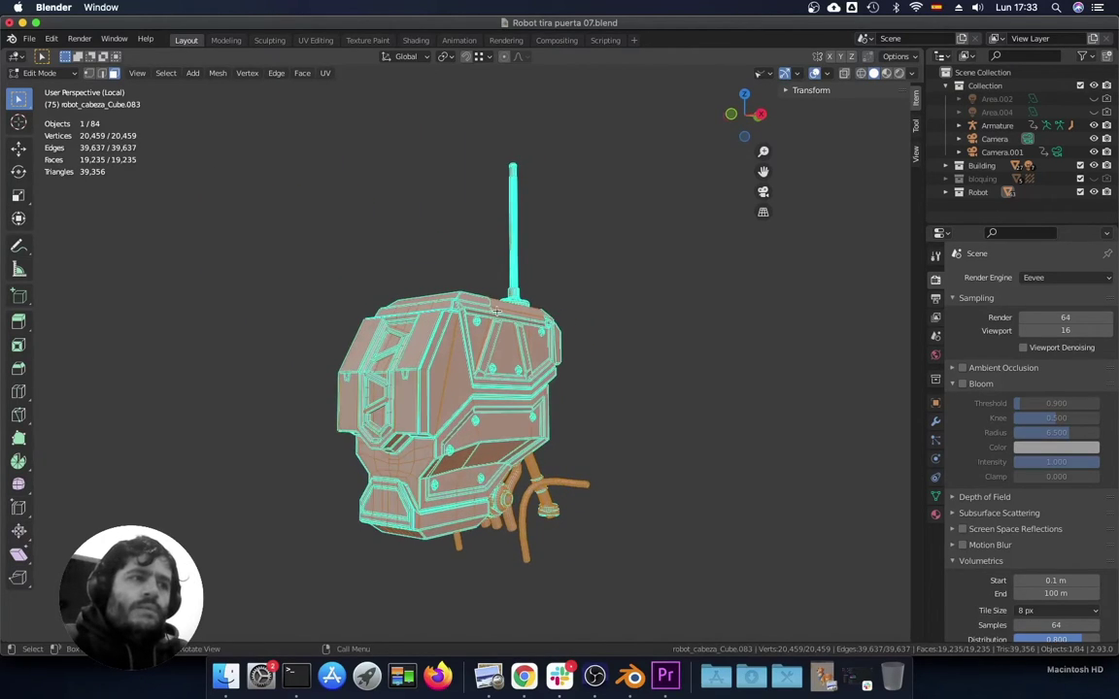
middle_drag(103, 148, 93, 134)
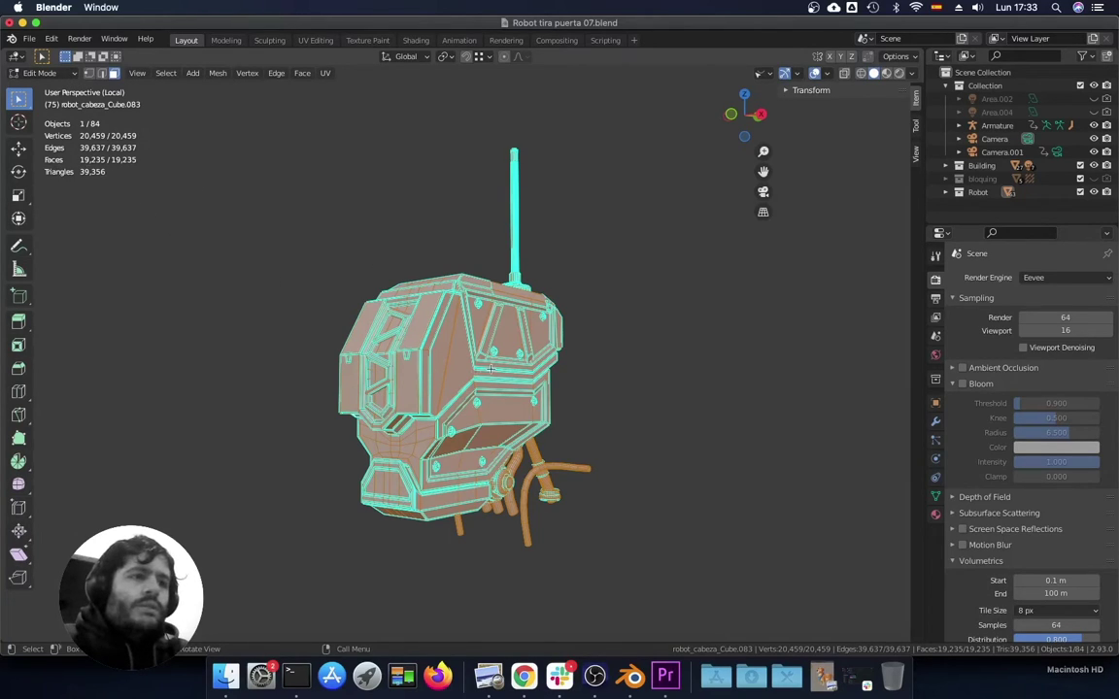
mouse_move(467, 378)
middle_down()
mouse_move(492, 439)
mouse_move(526, 445)
mouse_move(428, 389)
middle_up()
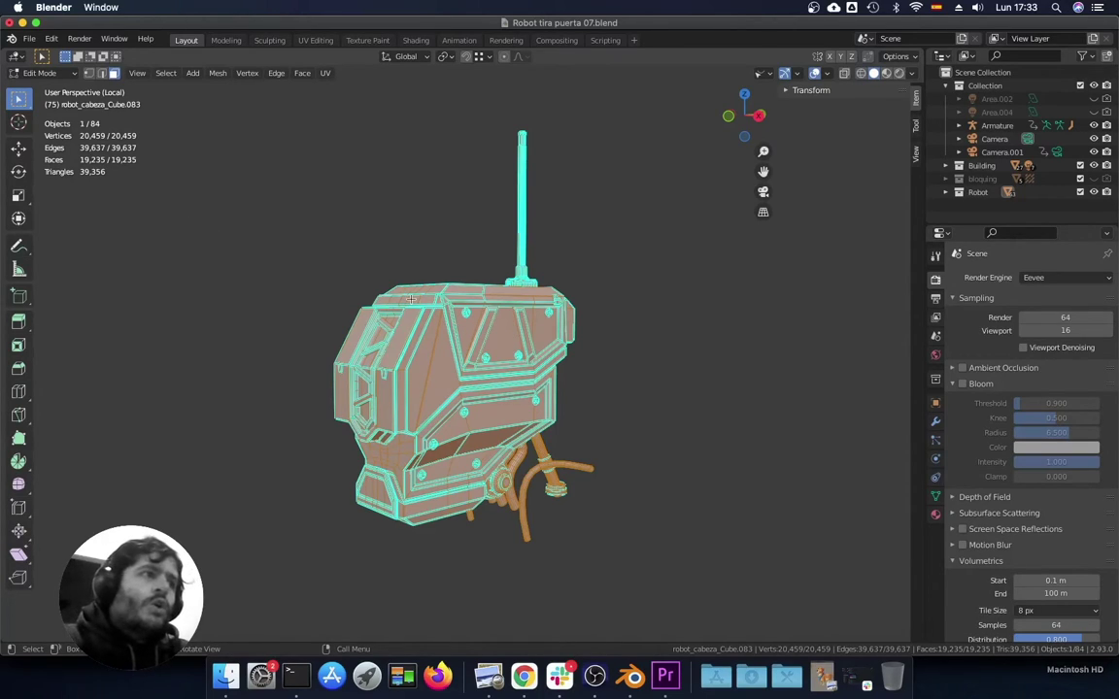
- Switch the robot head back to Object Mode and frame it in the view
click(58, 74)
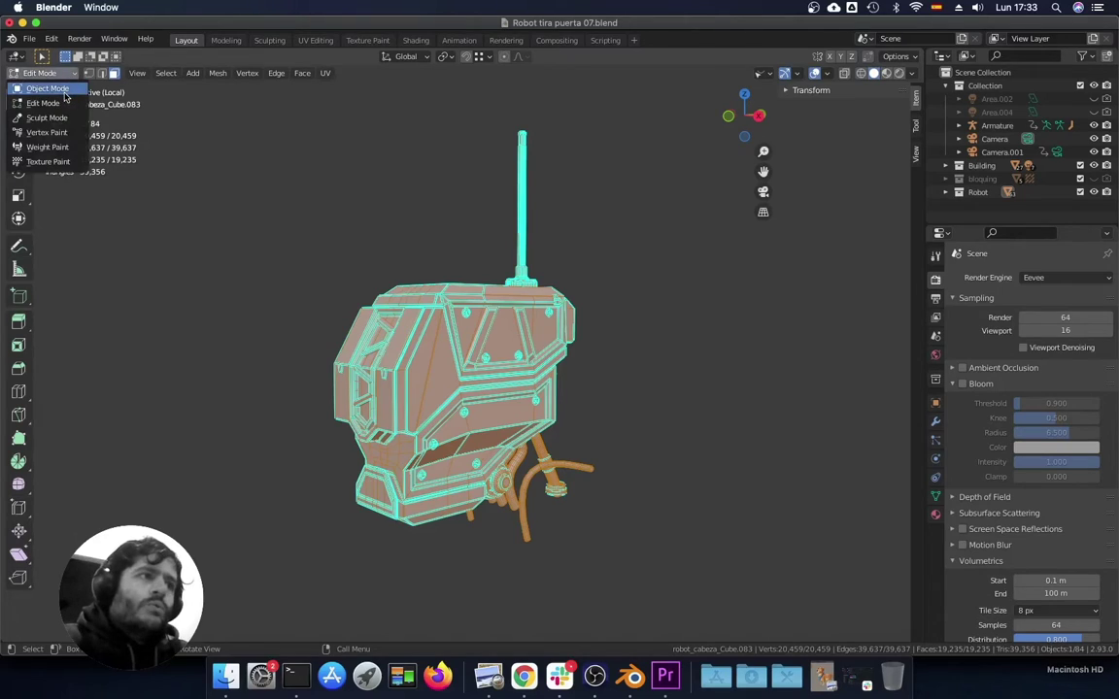
click(65, 91)
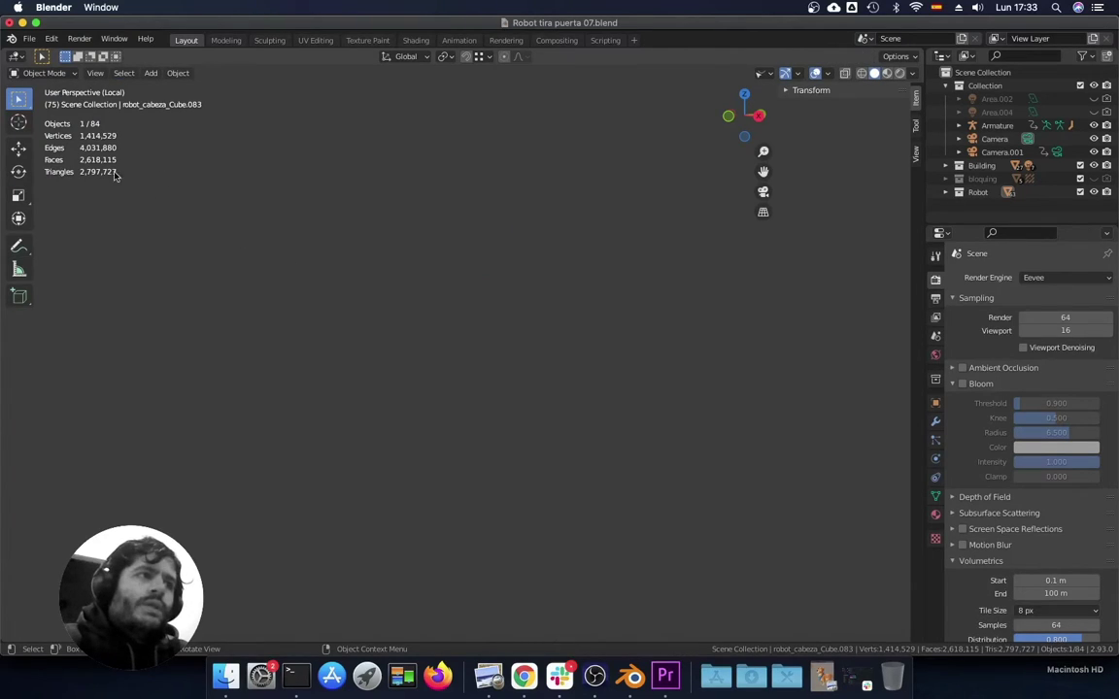
key(KP_Decimal)
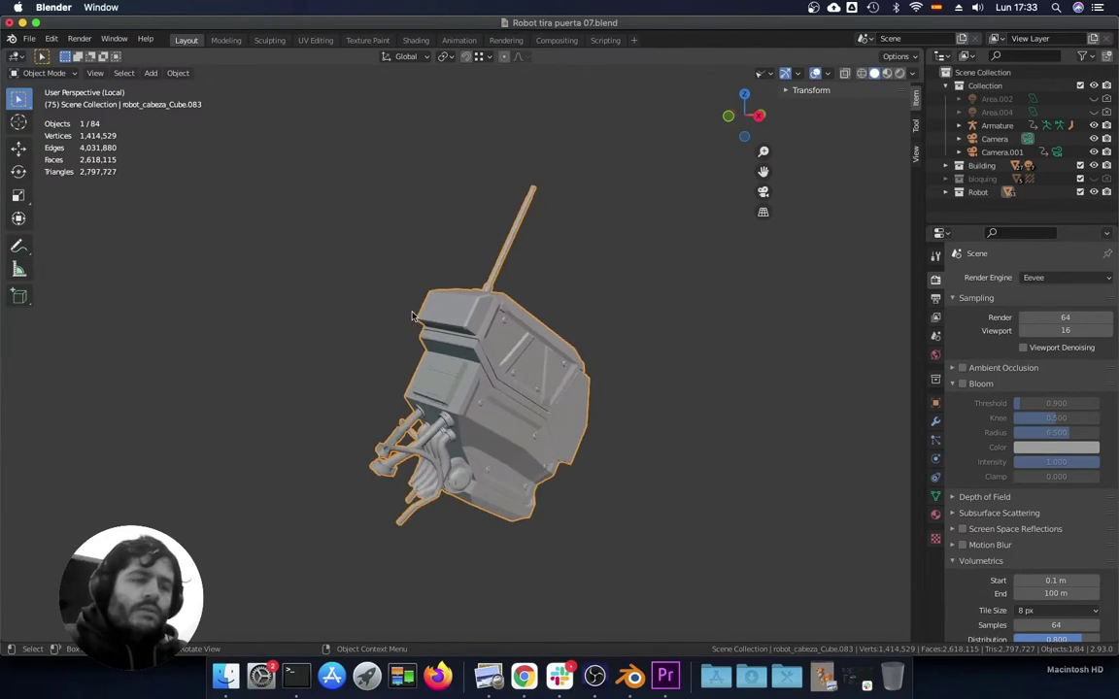
scroll(496, 353, up, 2)
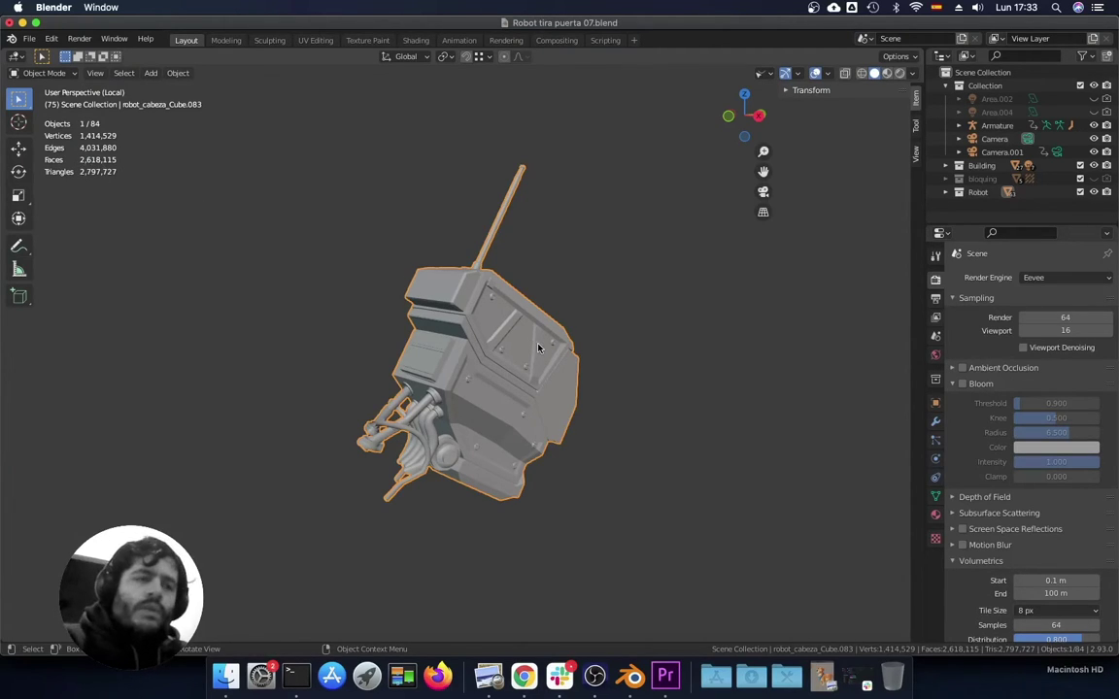
- Exit Local View back to the full scene and deselect all objects near the robot
key(KP_Divide)
scroll(490, 342, up, 4)
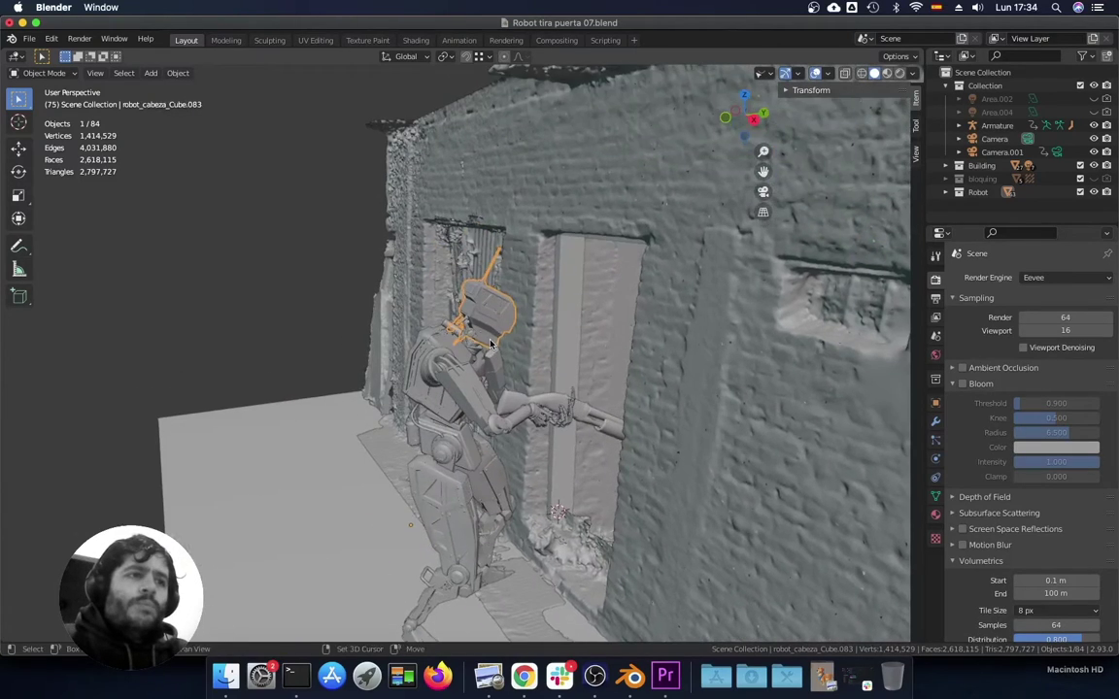
scroll(490, 342, up, 3)
middle_drag(491, 342, 330, 238)
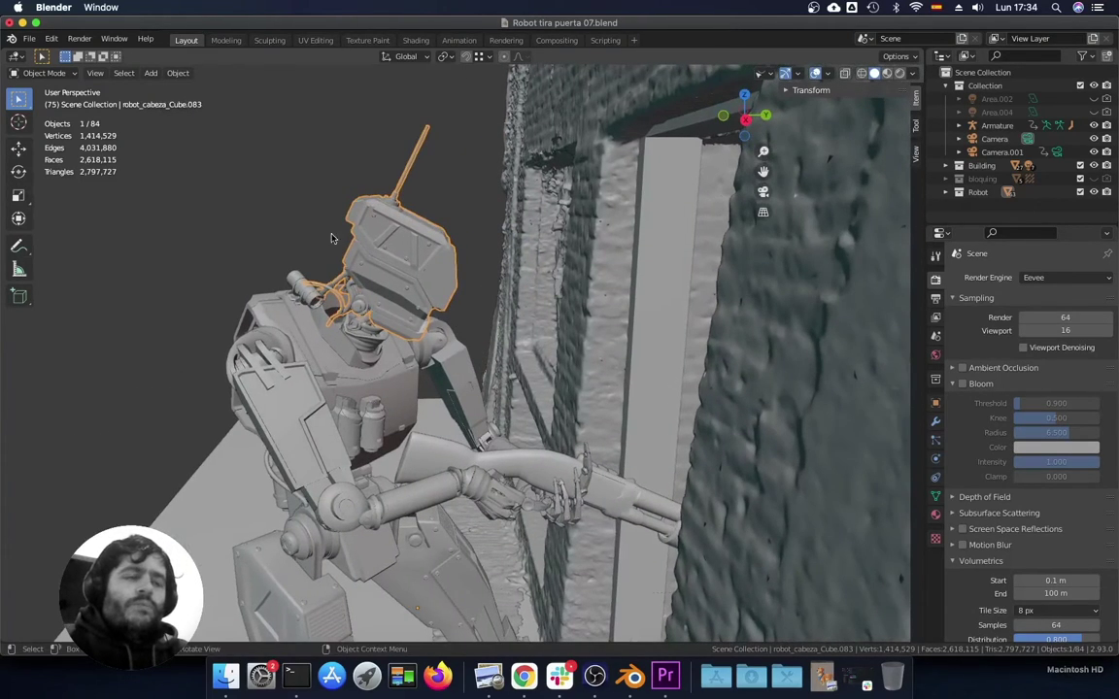
key(alt+a)
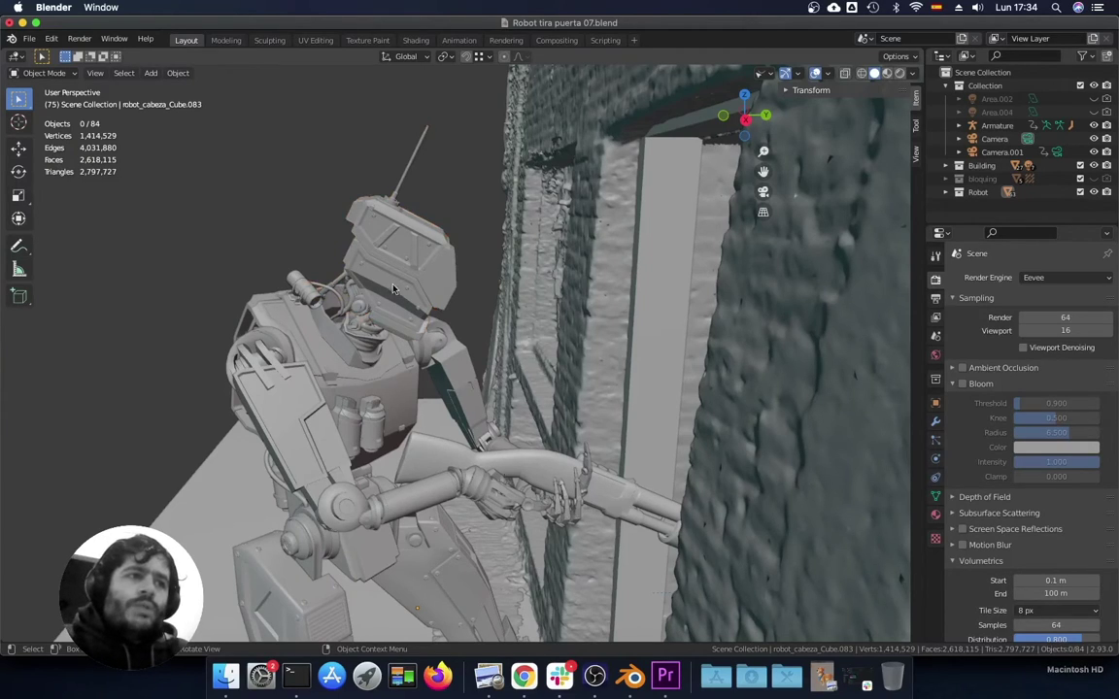
- Select the head, arm piece, torso, shoulder plate and small cylinder, then isolate them
click(360, 247)
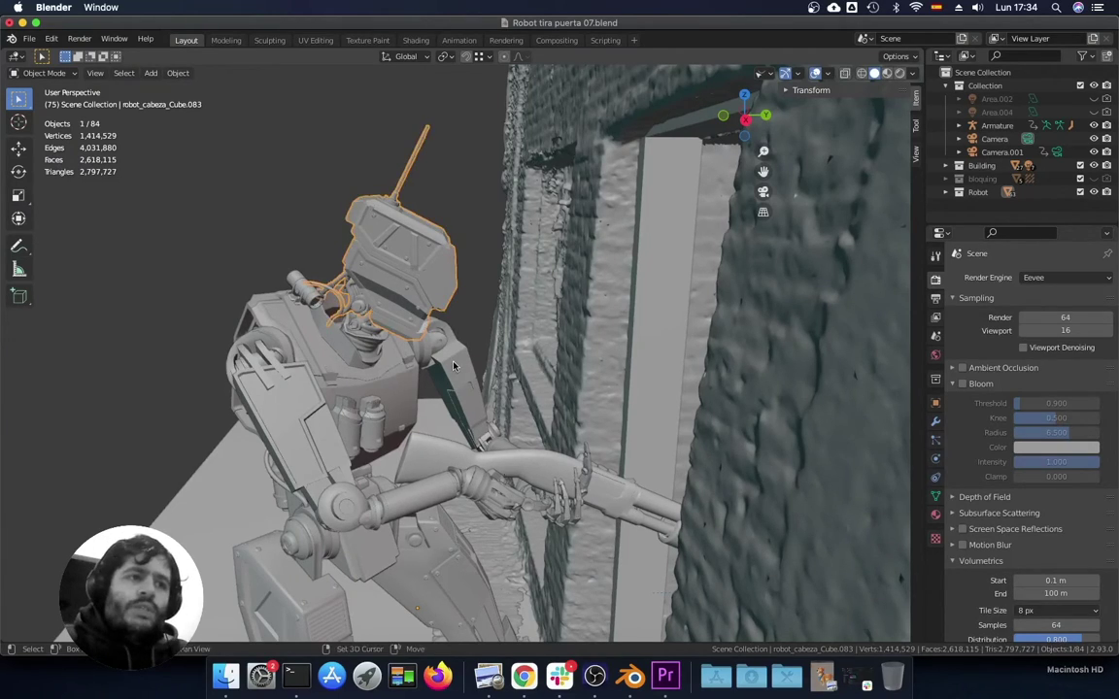
shift+click(422, 377)
shift+click(347, 376)
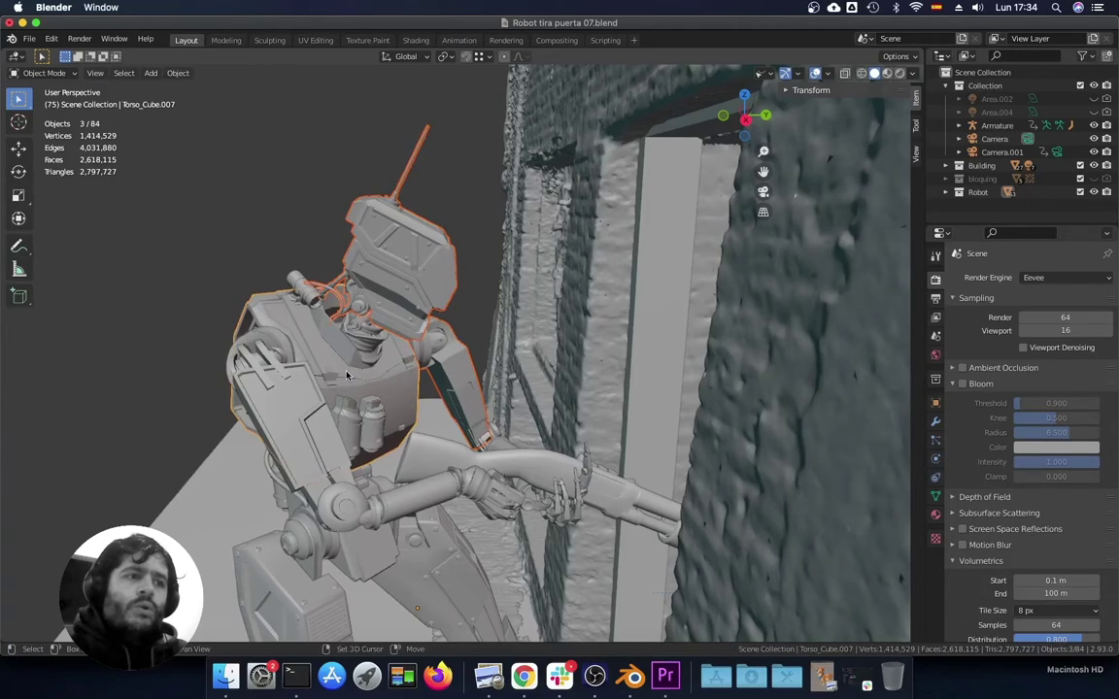
shift+click(288, 388)
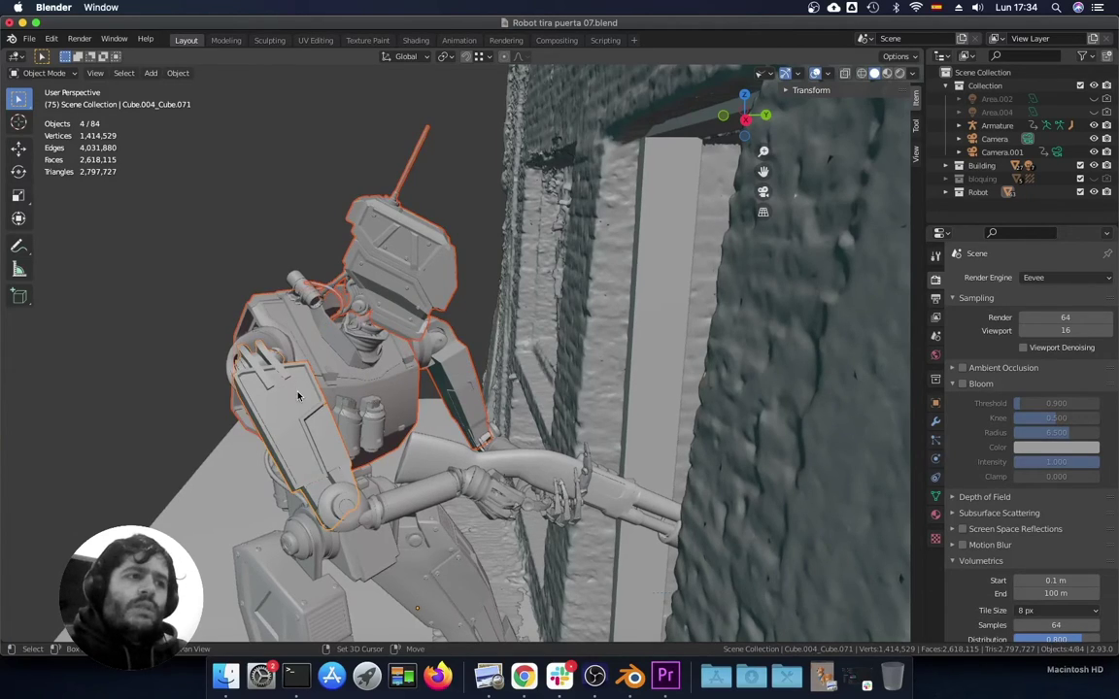
shift+click(298, 282)
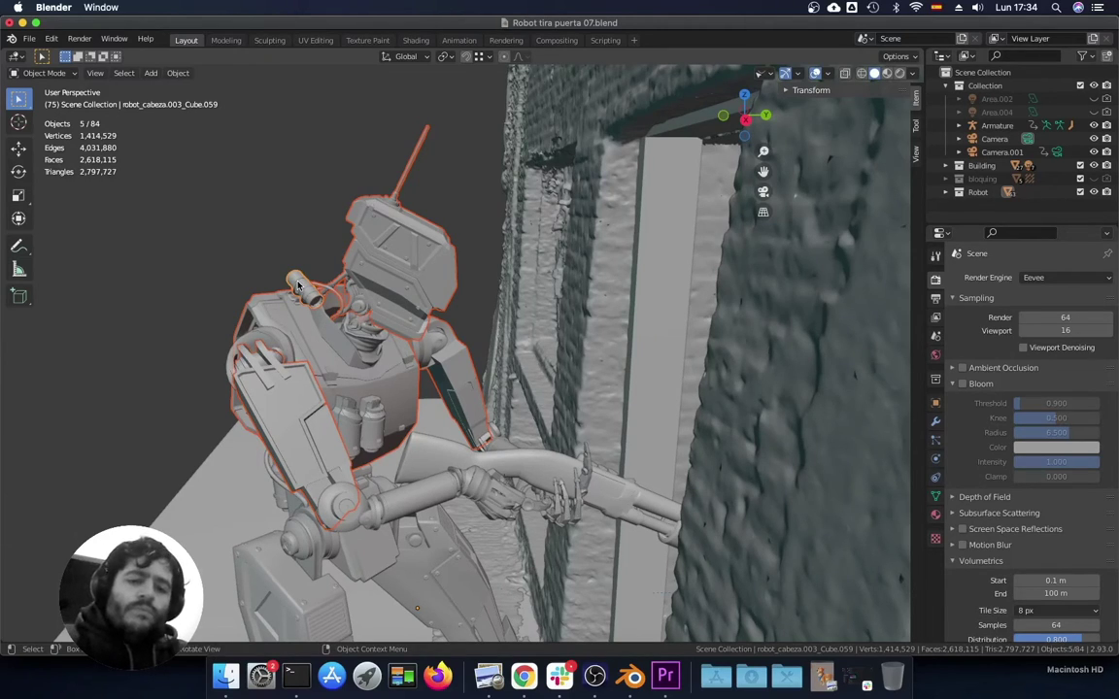
key(slash)
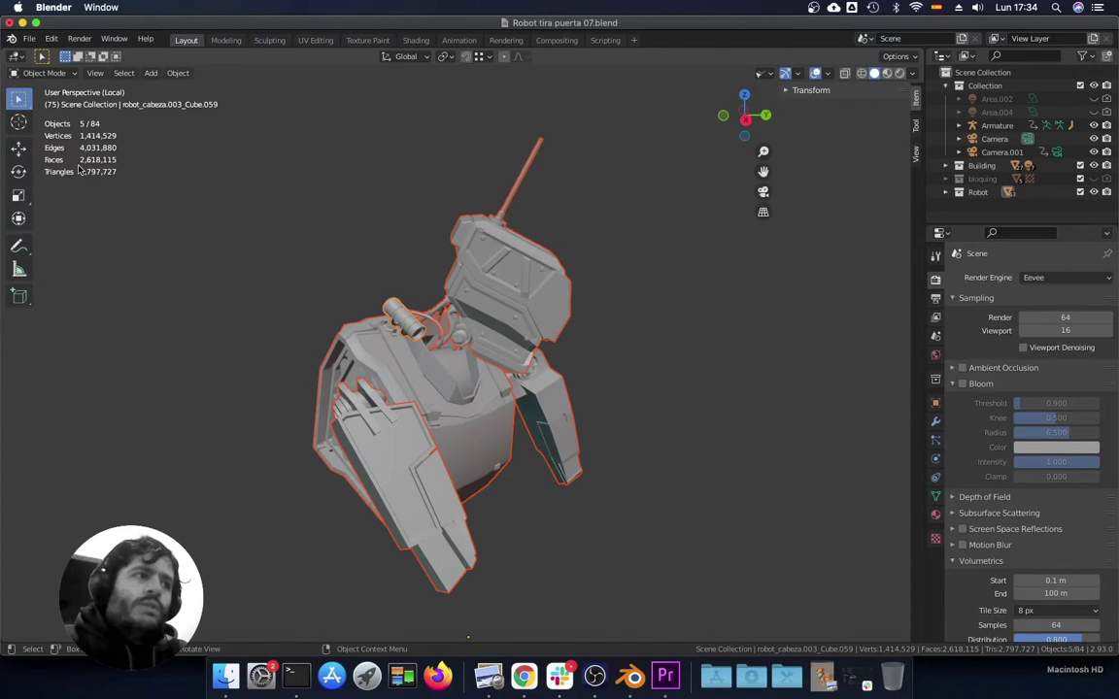
- Edit the five pieces' combined mesh with Tab and clear the selection to 0 of 30,865 vertices
key(Tab)
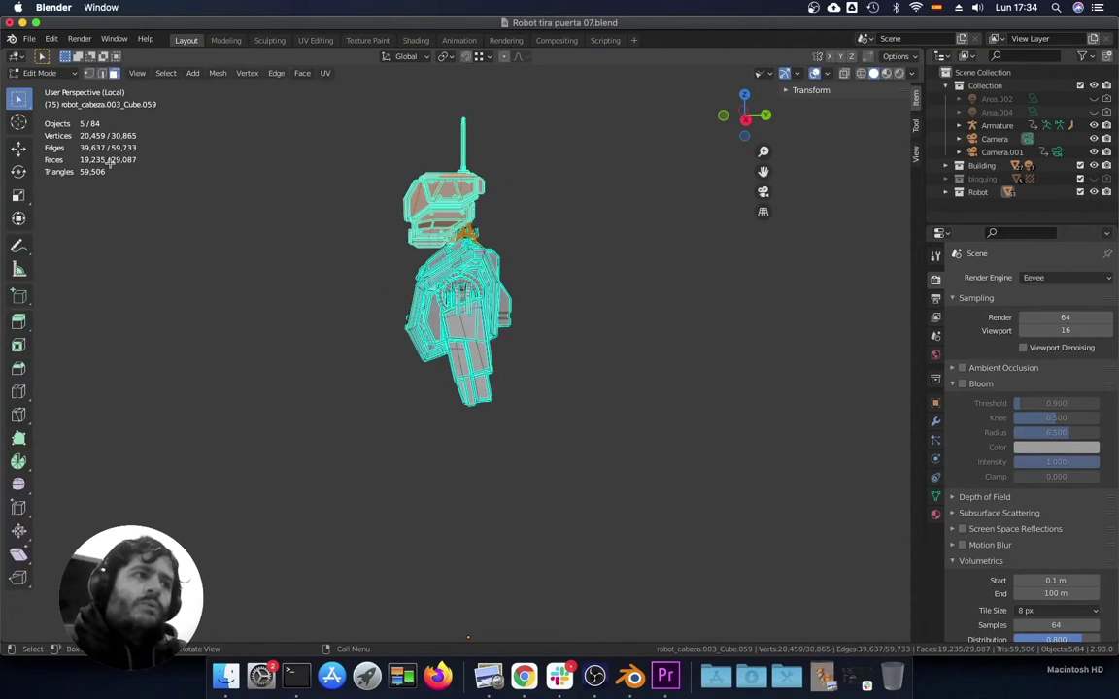
mouse_move(340, 258)
middle_down()
mouse_move(440, 284)
mouse_move(427, 277)
middle_up()
scroll(441, 285, up, 5)
scroll(427, 276, down, 3)
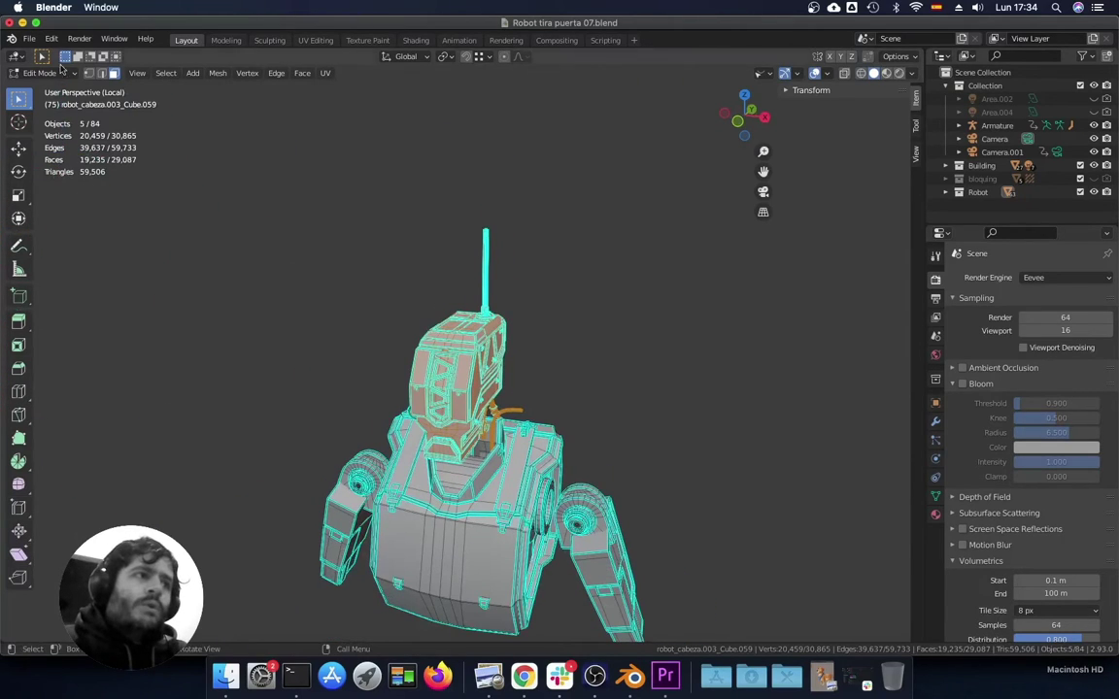
middle_drag(349, 330, 427, 346)
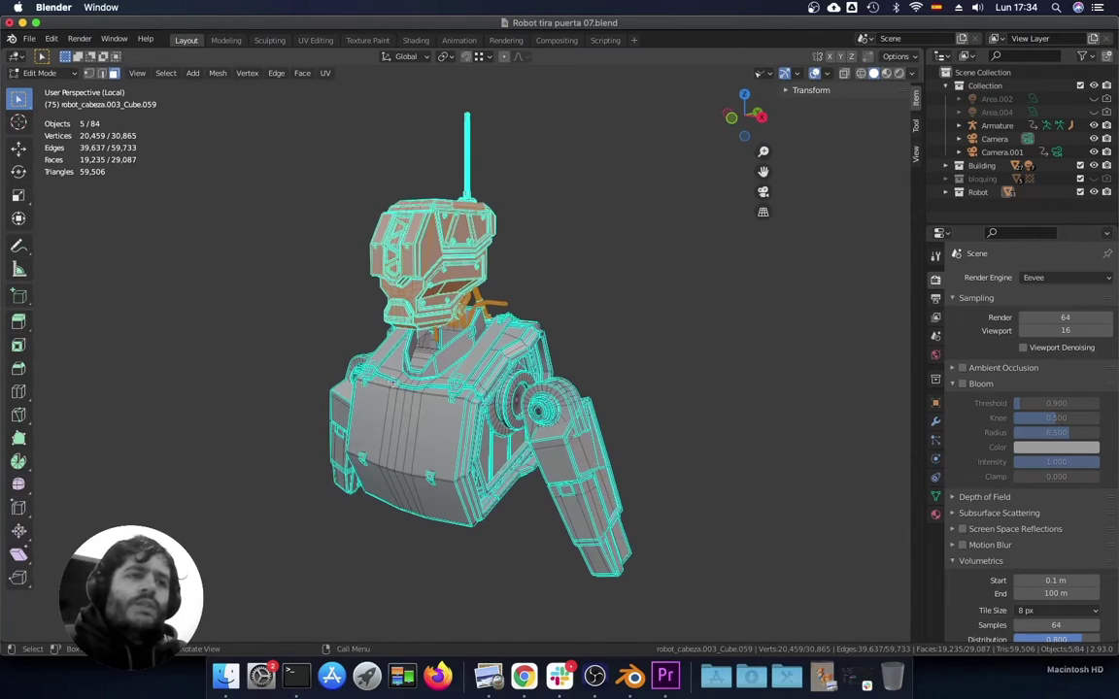
middle_drag(607, 332, 674, 319)
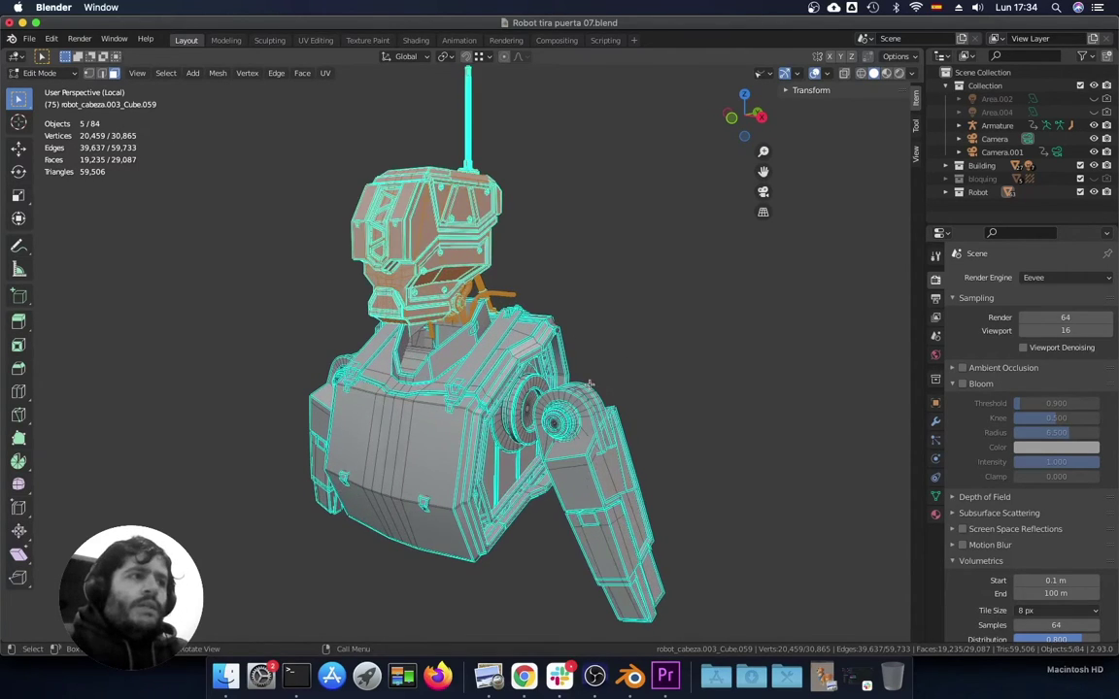
click(641, 309)
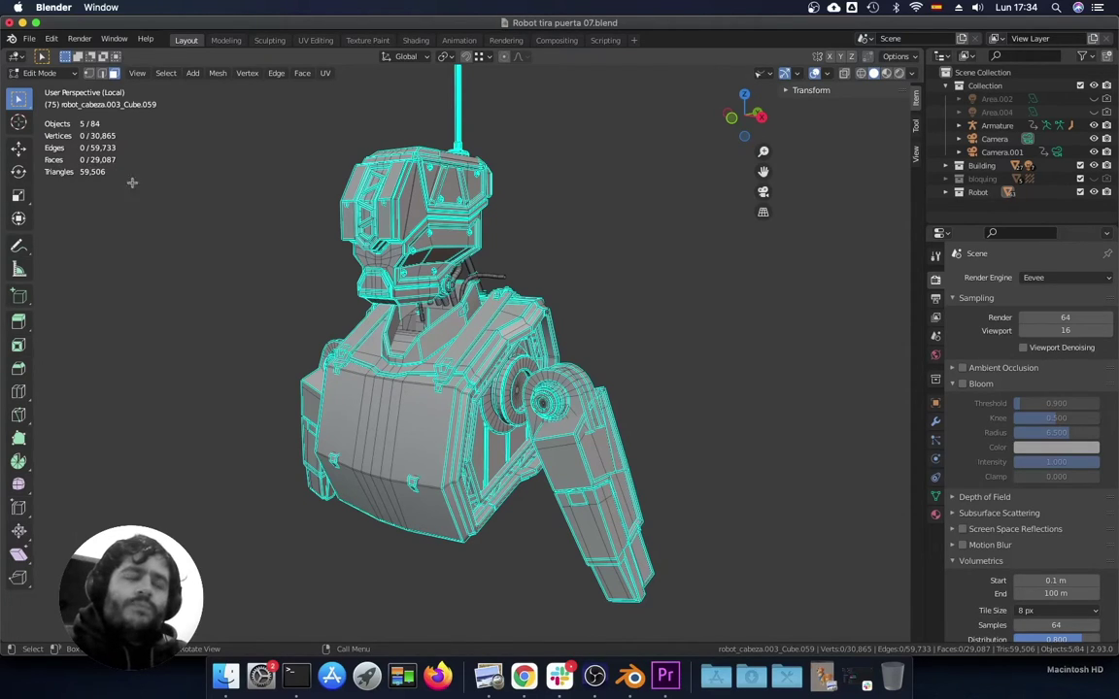
middle_drag(213, 277, 215, 280)
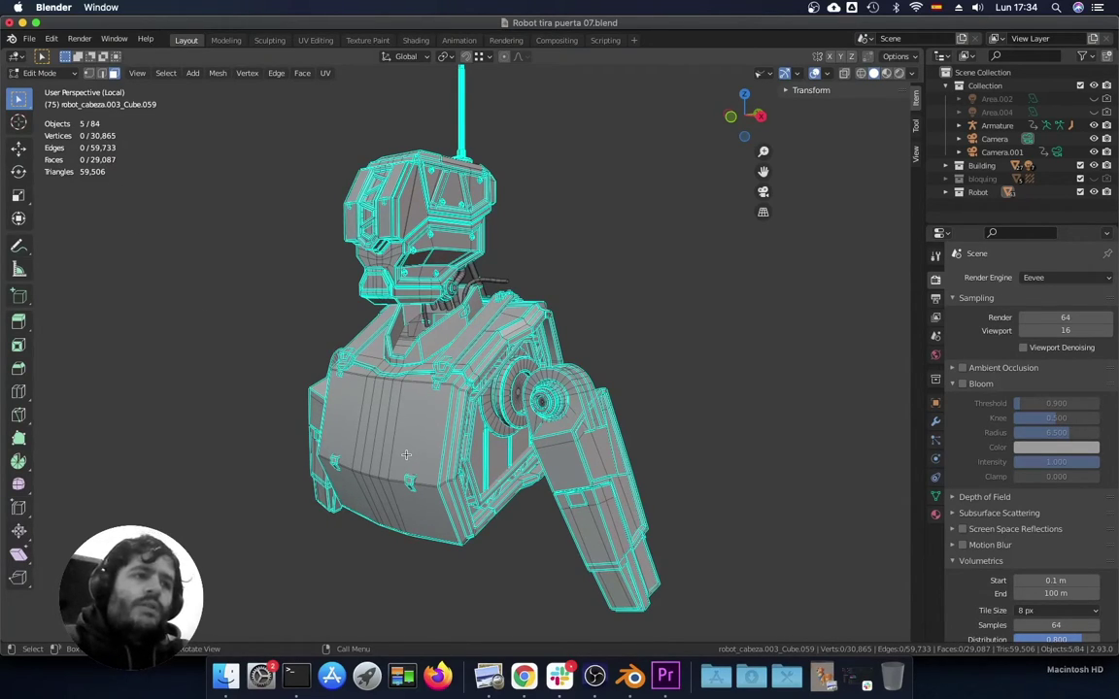
key(l)
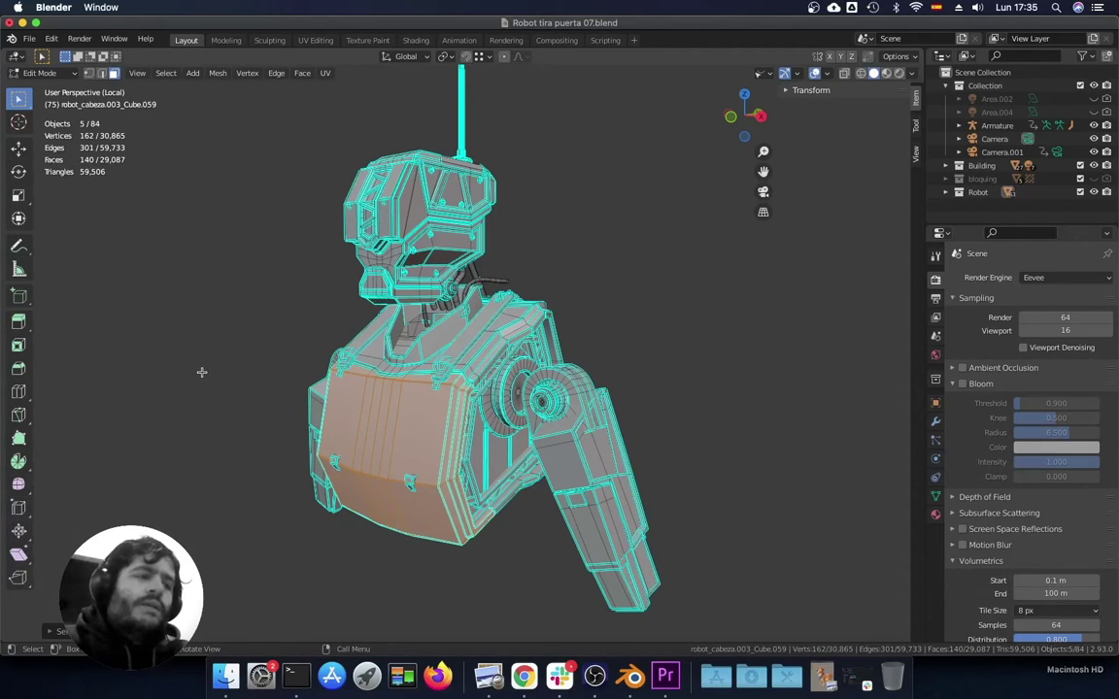
key(alt+a)
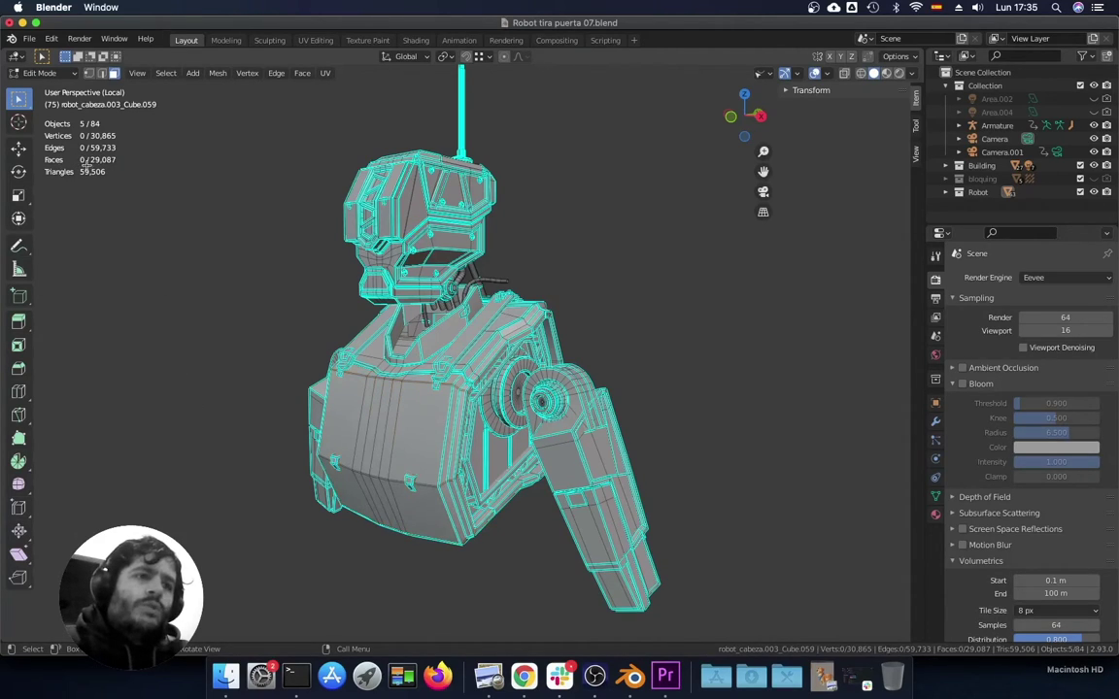
- Select the shoulder joint and arm pieces as linked geometry with L, totalling 2,620 vertices
mouse_move(704, 450)
middle_down()
mouse_move(757, 446)
mouse_move(620, 383)
middle_up()
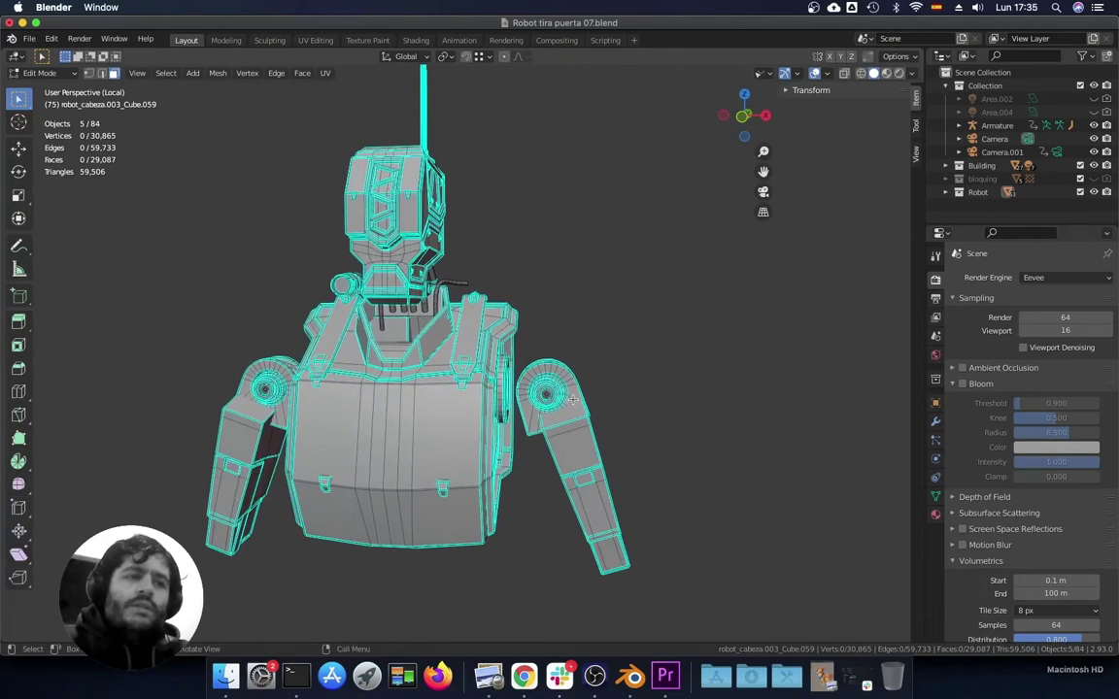
mouse_move(577, 423)
middle_down()
mouse_move(624, 437)
mouse_move(606, 434)
middle_up()
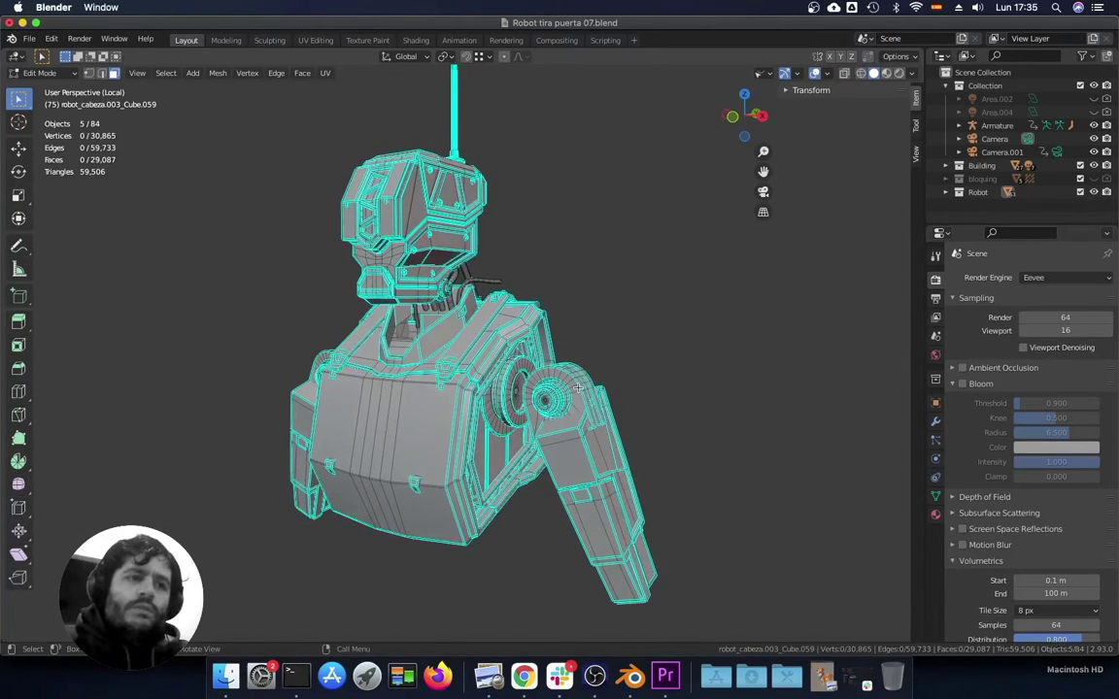
key(l)
key(l)
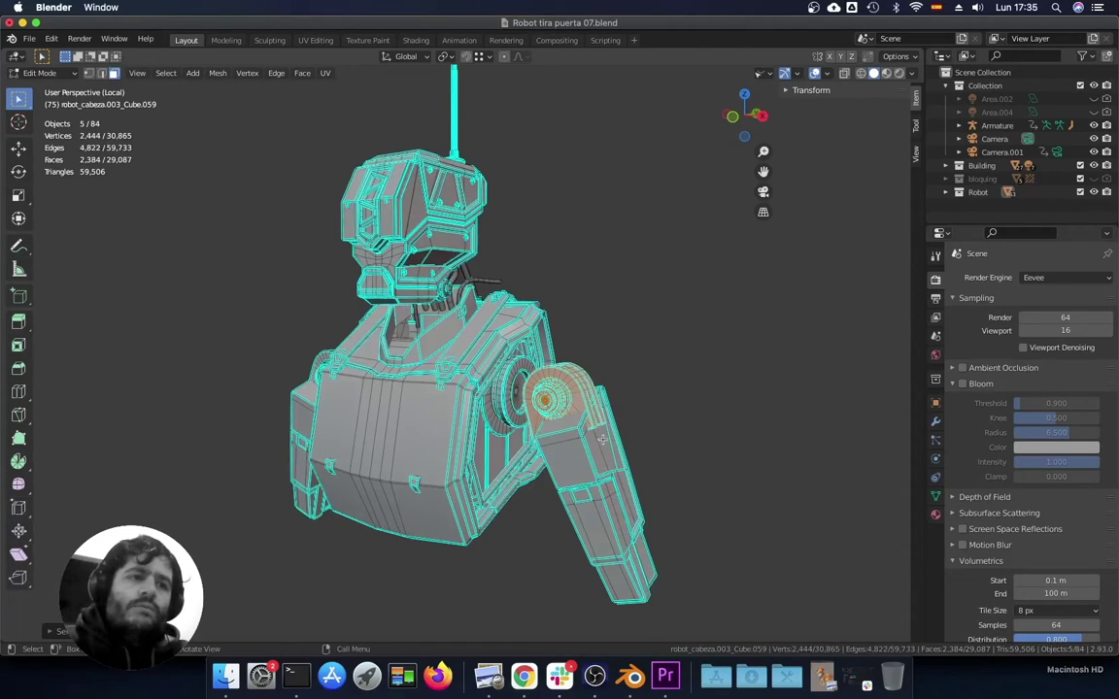
key(l)
key(l)
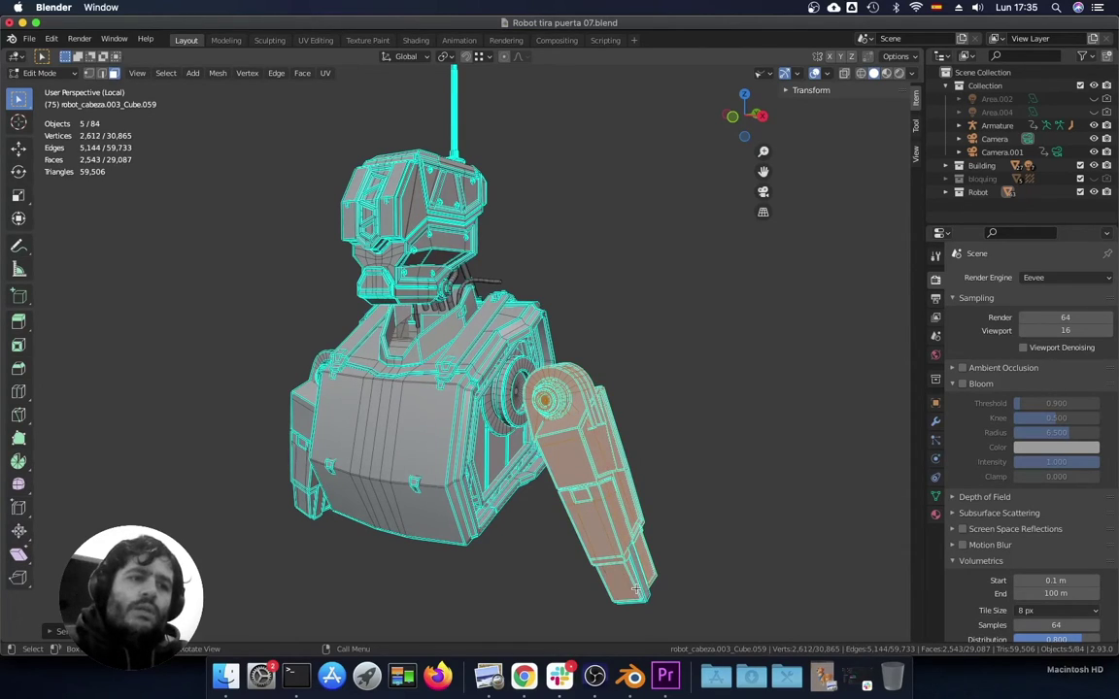
key(l)
mouse_move(634, 496)
middle_down()
mouse_move(648, 488)
mouse_move(620, 482)
middle_up()
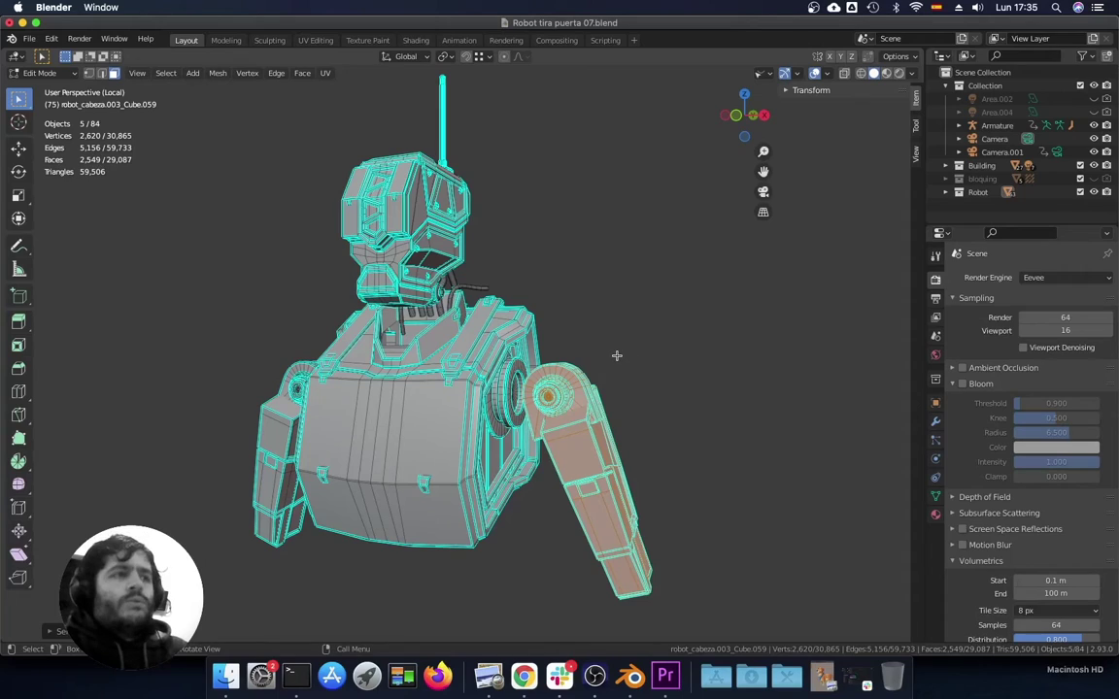
- Return to Object Mode and exit Local View to show the full robot-and-building scene
key(Tab)
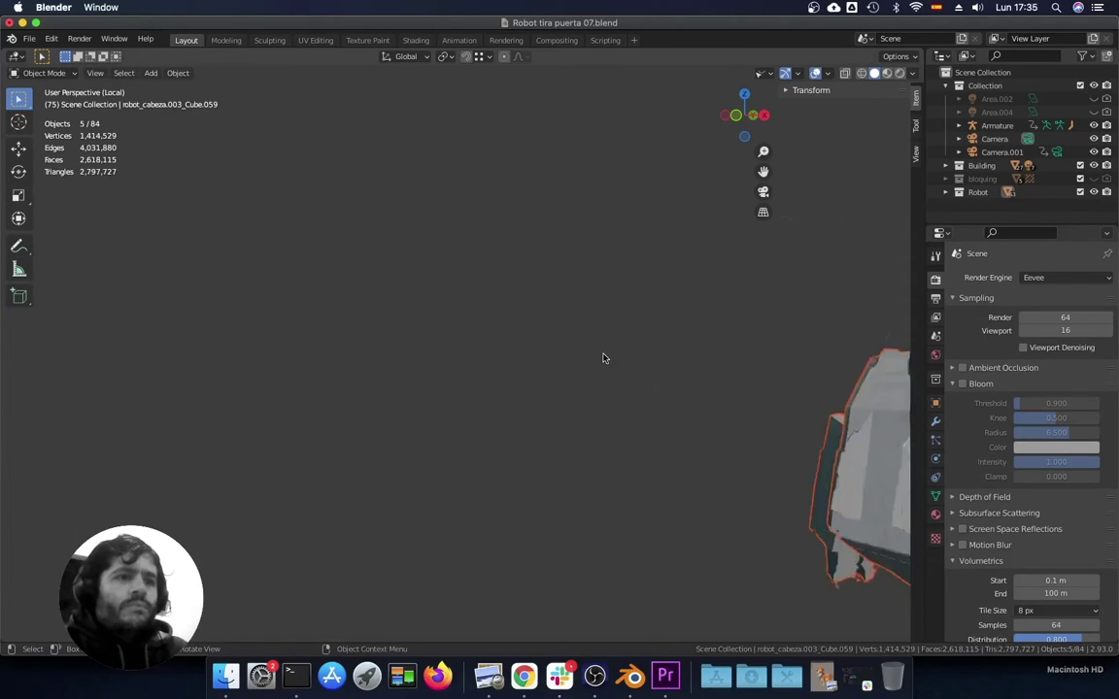
mouse_move(616, 360)
middle_down()
mouse_move(494, 383)
mouse_move(399, 379)
middle_up()
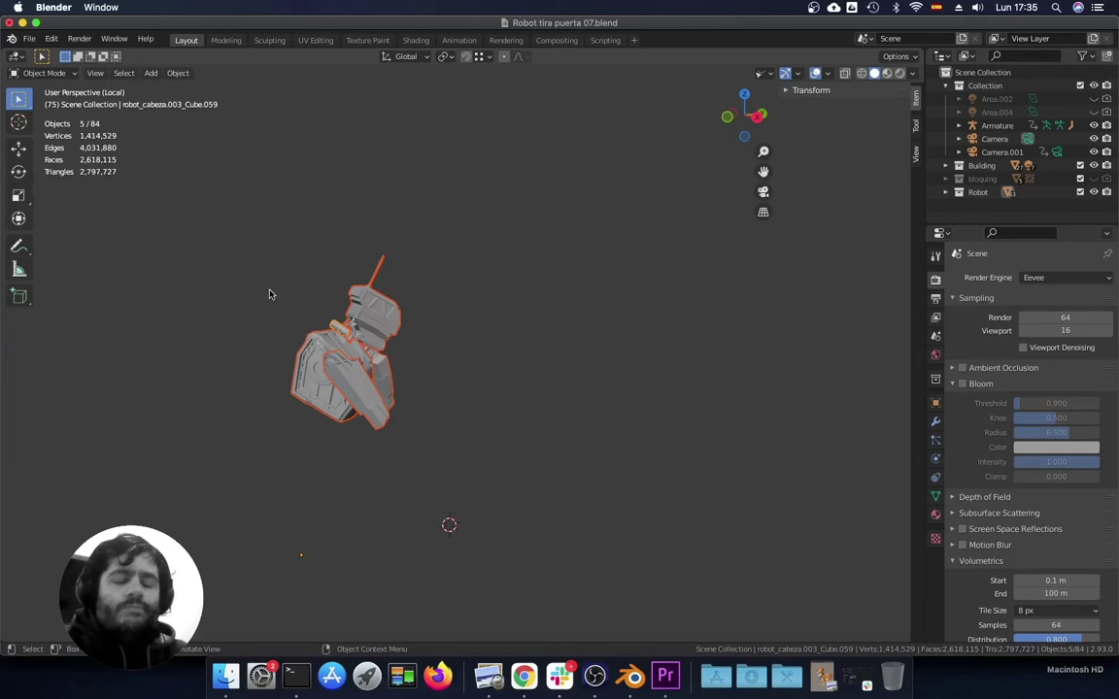
key(KP_Divide)
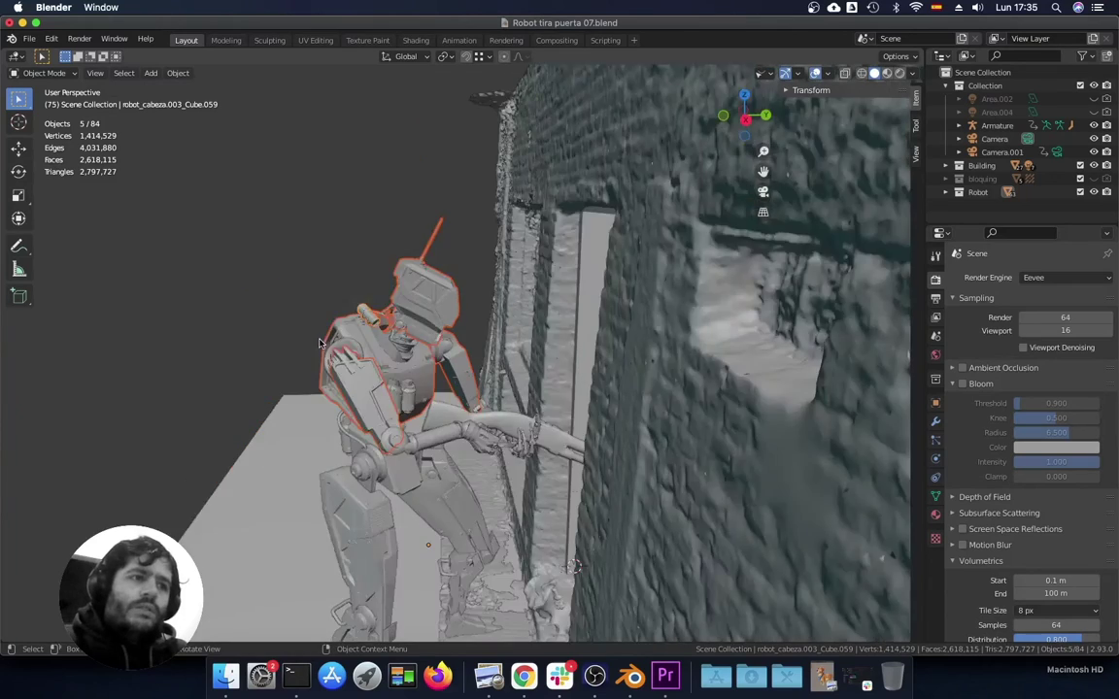
mouse_move(270, 295)
middle_down()
mouse_move(375, 367)
mouse_move(399, 365)
middle_up()
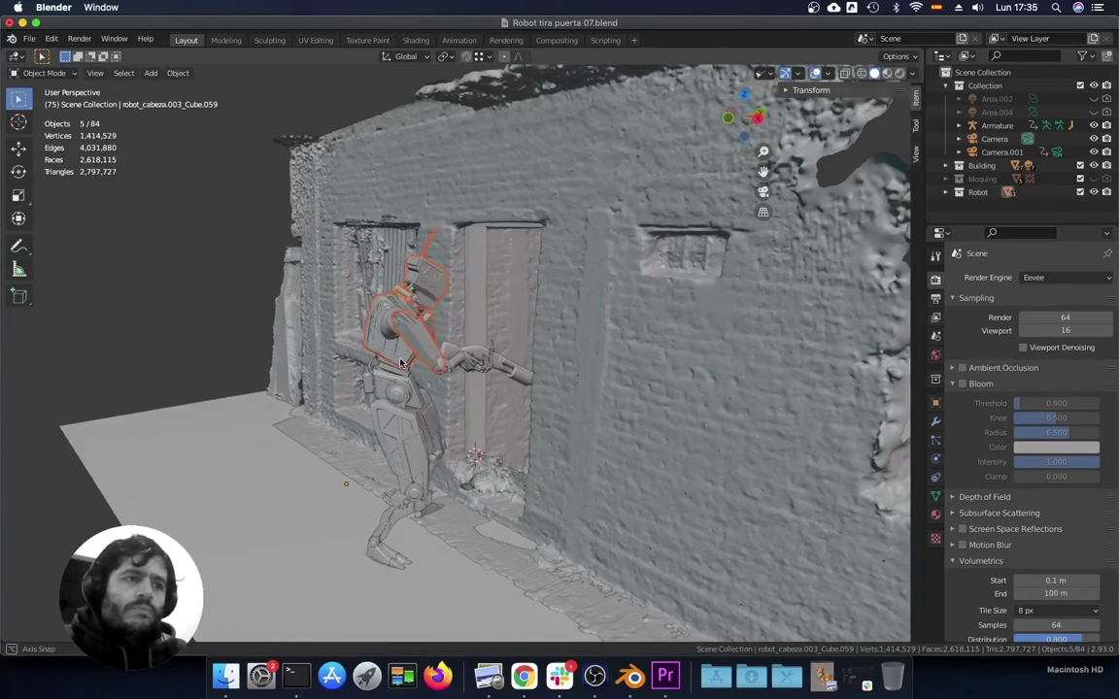